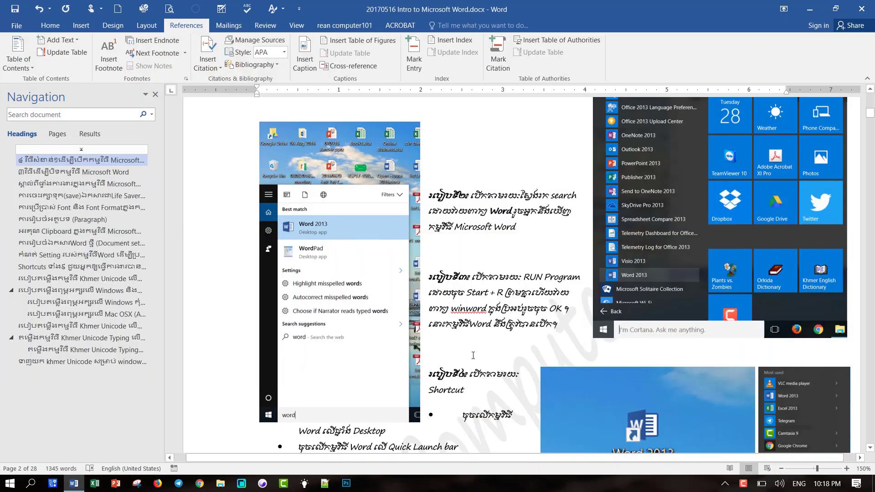
# Scroll up toward the top of the document
pyautogui.scroll(5, 456, 329)
pyautogui.scroll(3, 437, 309)
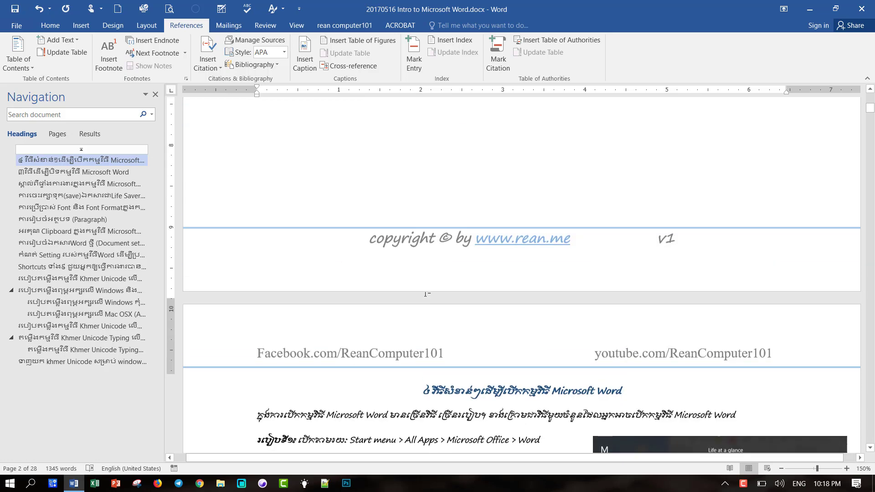
pyautogui.scroll(4, 427, 294)
pyautogui.scroll(5, 371, 307)
pyautogui.scroll(3, 455, 250)
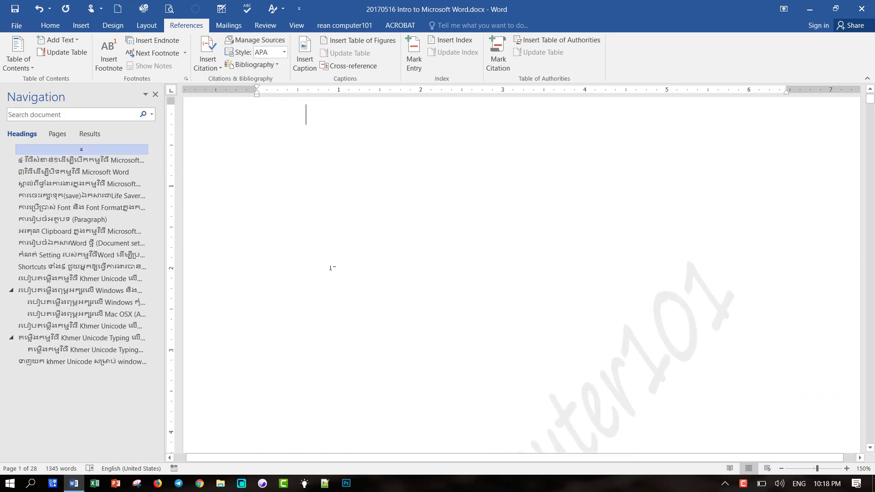
pyautogui.scroll(3, 319, 260)
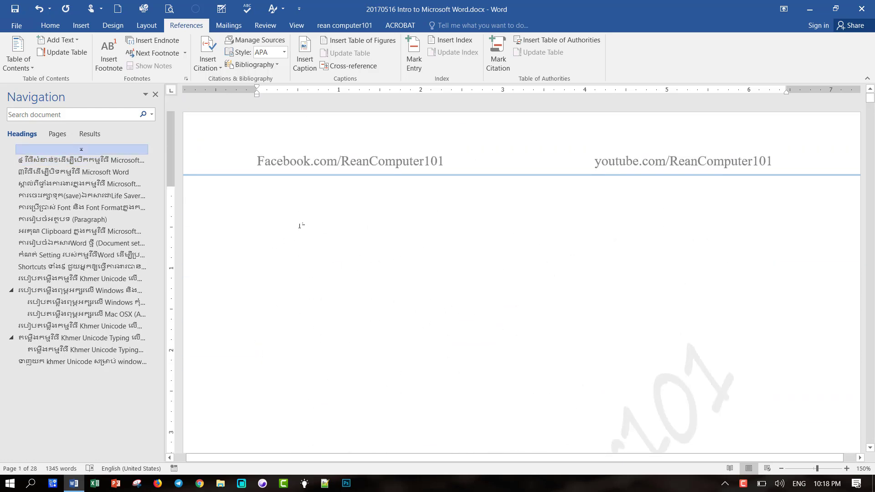
# Browse the heading sections from the navigation pane, then return to the very start of the document
pyautogui.click(103, 160)
pyautogui.click(101, 172)
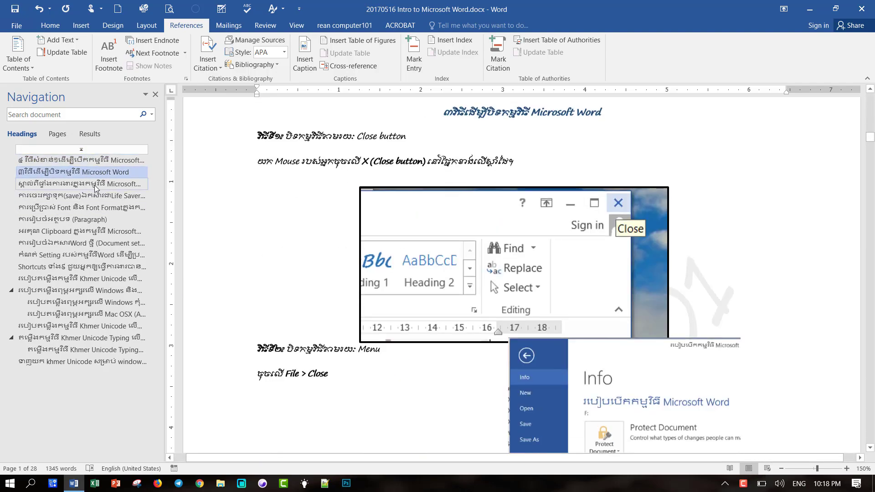
pyautogui.click(97, 184)
pyautogui.click(91, 207)
pyautogui.click(84, 254)
pyautogui.click(80, 290)
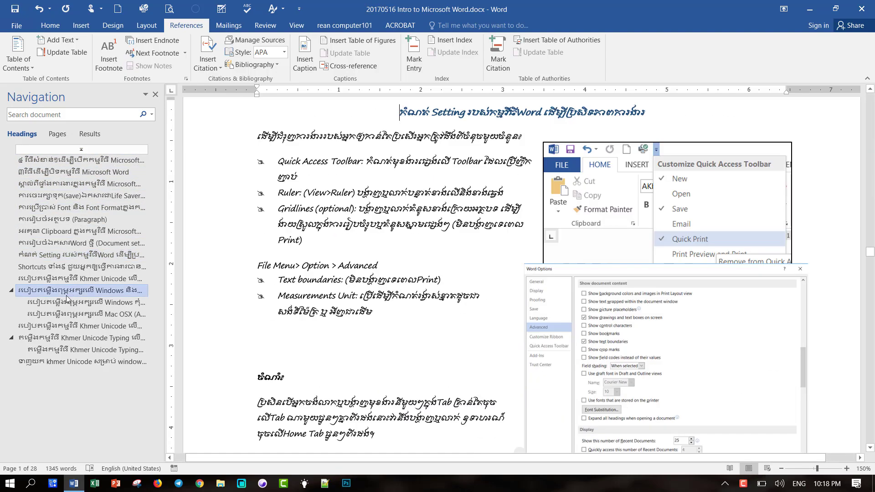
pyautogui.click(81, 160)
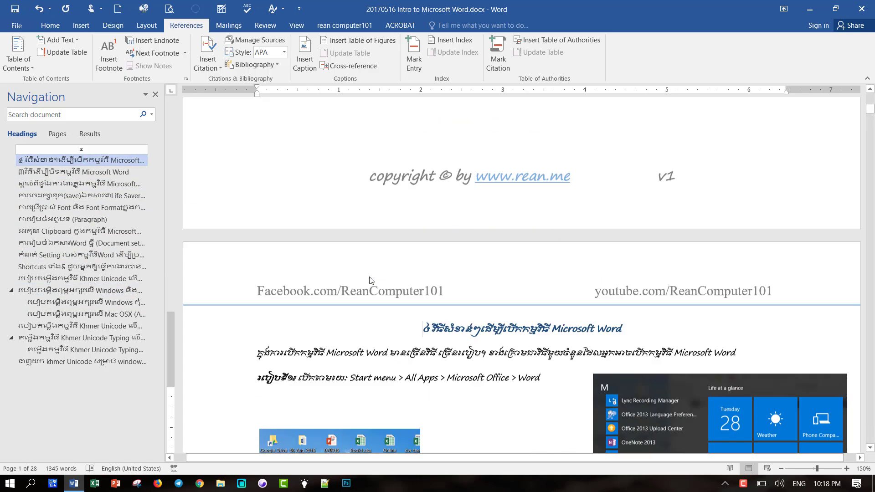
pyautogui.hotkey('ctrl', 'Home')
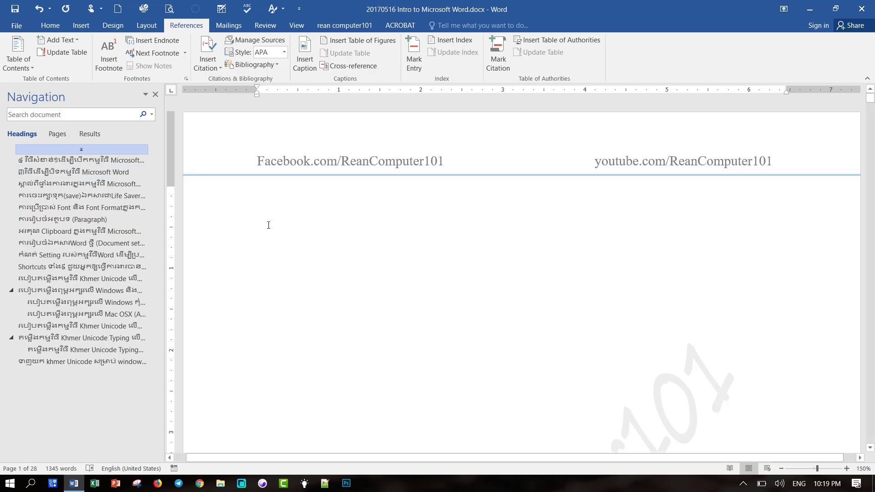
pyautogui.click(50, 25)
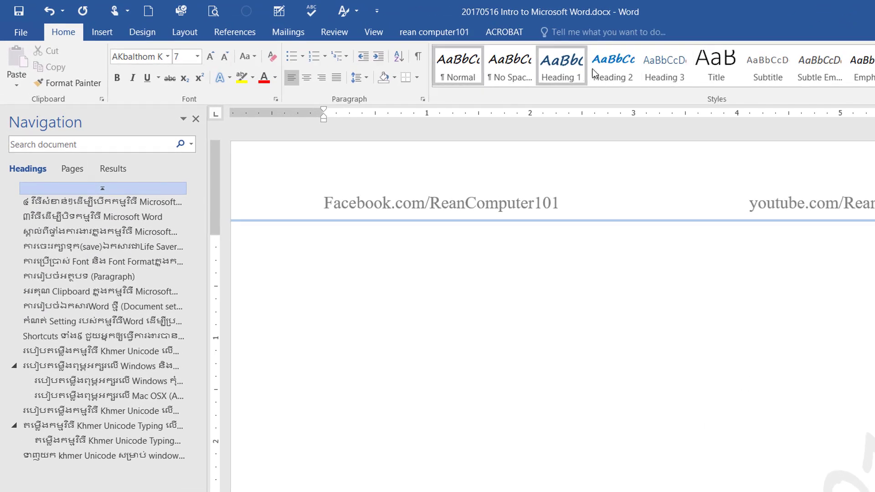
pyautogui.click(126, 212)
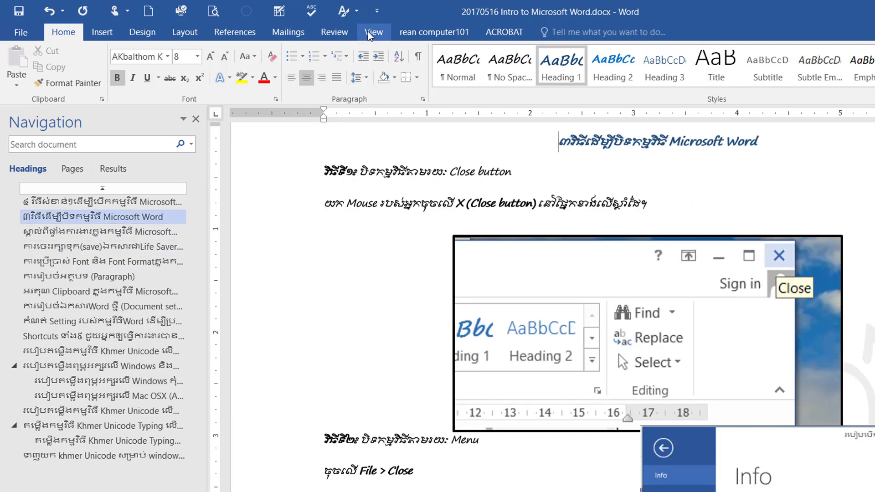
pyautogui.click(373, 32)
pyautogui.click(192, 82)
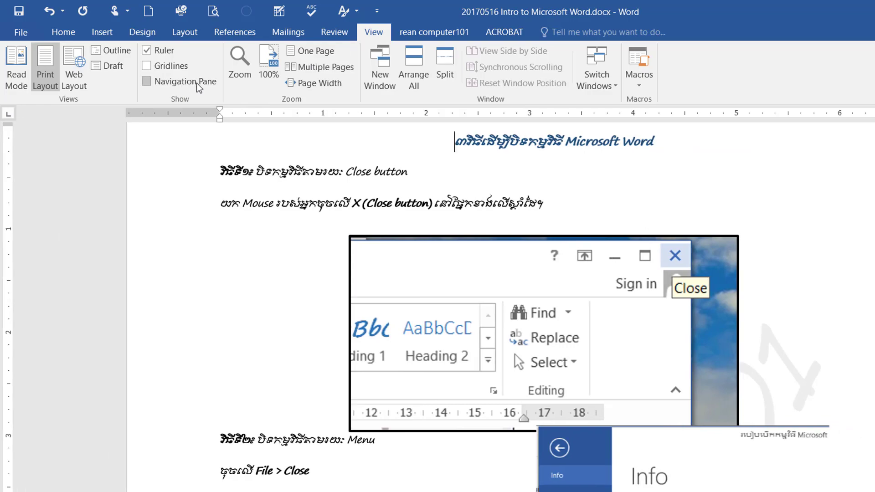
pyautogui.click(192, 82)
pyautogui.click(104, 232)
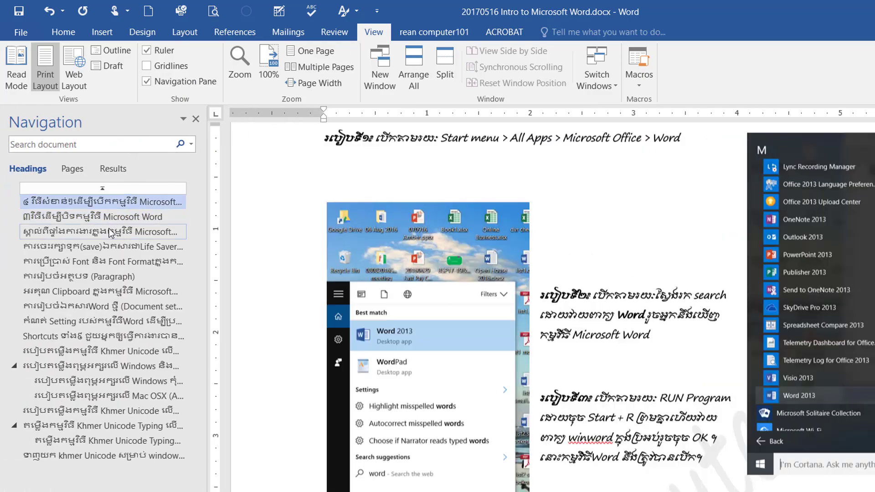
pyautogui.click(105, 305)
pyautogui.click(99, 347)
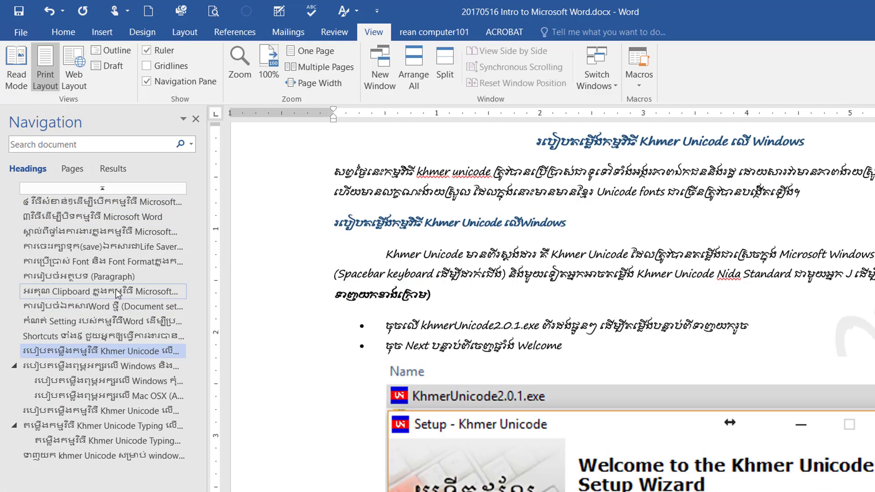
pyautogui.click(75, 202)
pyautogui.scroll(5, 413, 258)
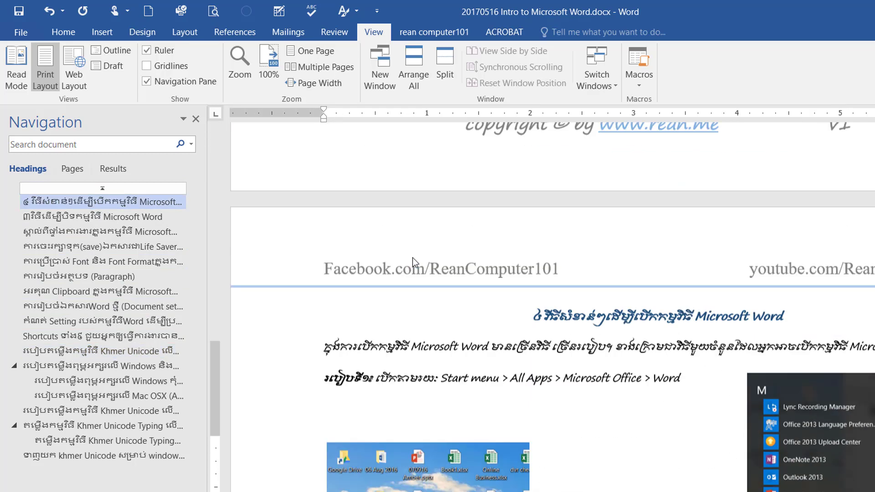
pyautogui.scroll(5, 413, 258)
pyautogui.scroll(5, 412, 257)
pyautogui.scroll(3, 412, 257)
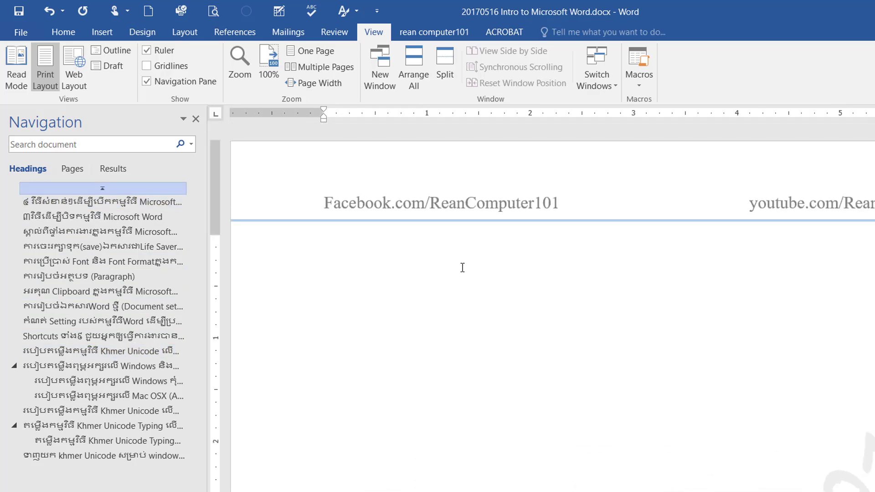
pyautogui.click(343, 261)
# Insert Automatic Table 1 from the References Table of Contents gallery at the top of page 1
pyautogui.click(246, 34)
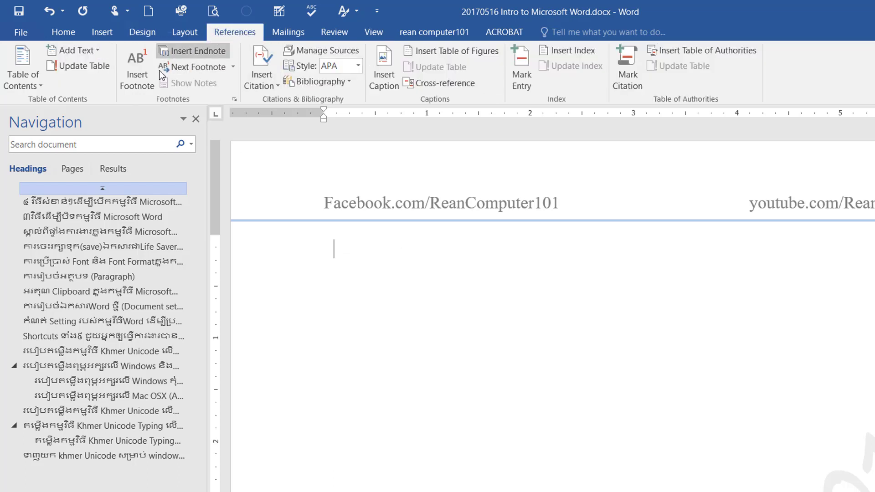
pyautogui.click(34, 86)
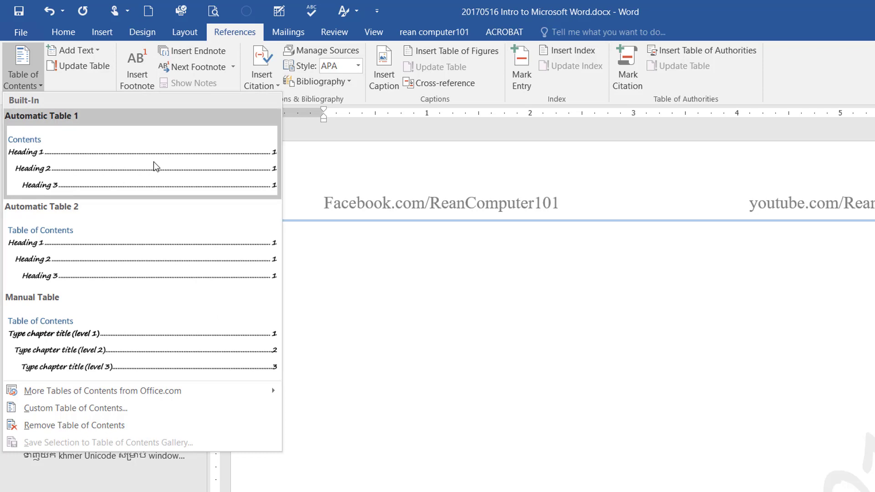
pyautogui.click(147, 236)
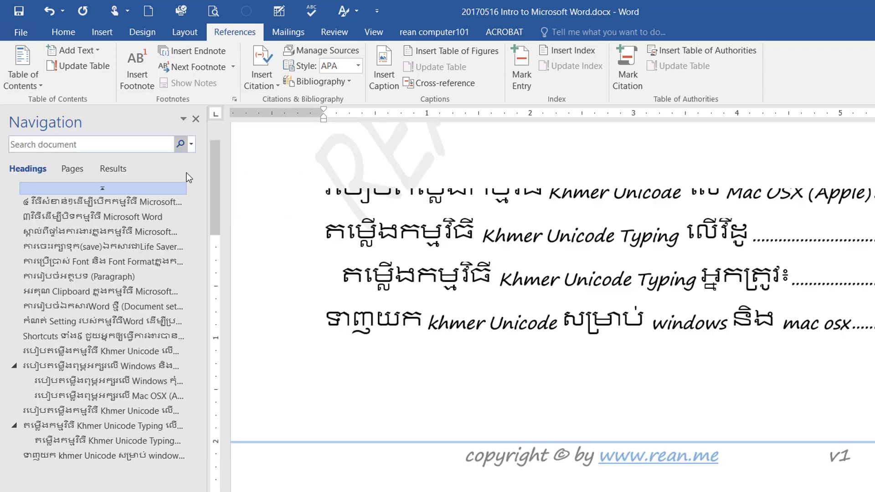
pyautogui.scroll(-5, 481, 296)
pyautogui.scroll(1, 519, 301)
pyautogui.scroll(6, 760, 345)
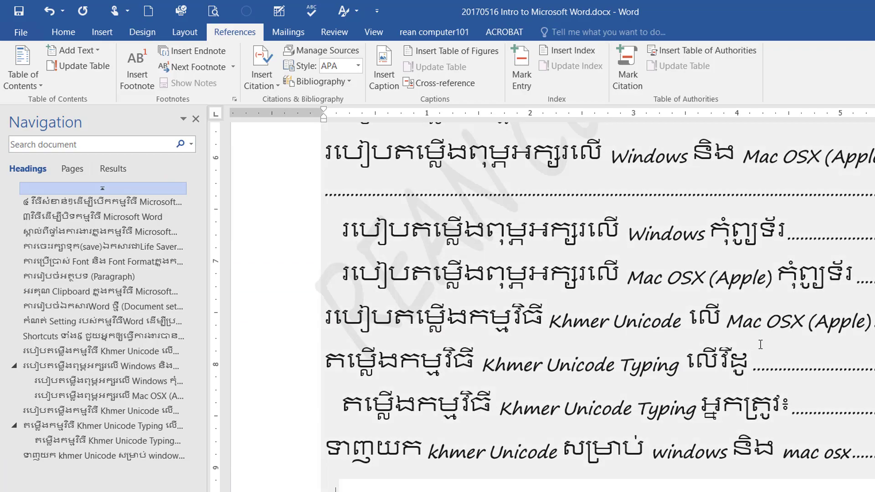
pyautogui.scroll(3, 761, 345)
pyautogui.scroll(3, 760, 345)
pyautogui.scroll(2, 310, 208)
pyautogui.scroll(1, 310, 208)
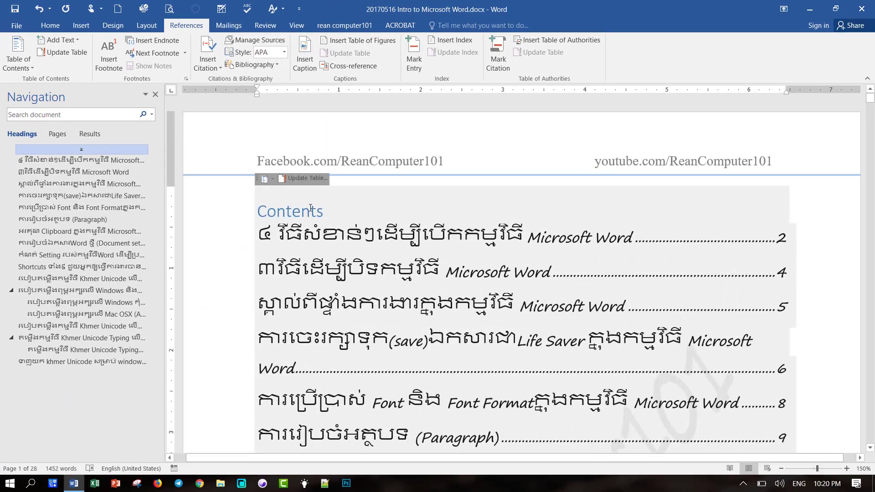
pyautogui.click(325, 212)
pyautogui.hotkey('ctrl', 'a')
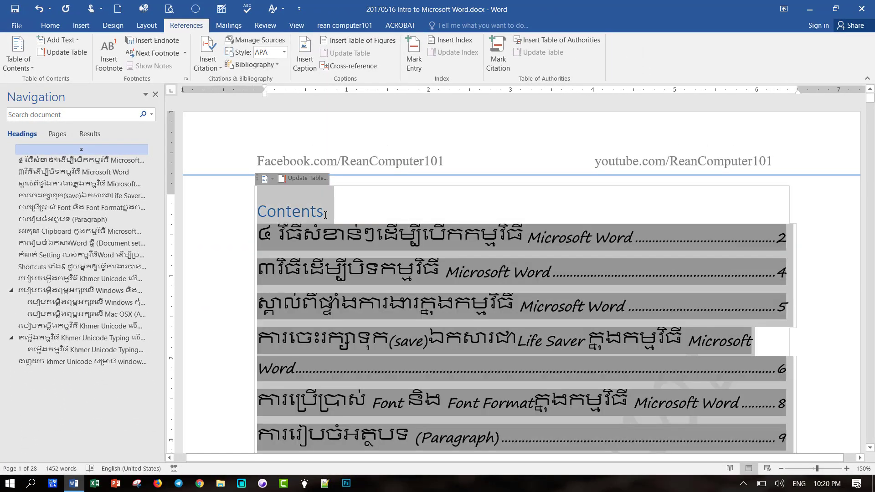
pyautogui.click(40, 29)
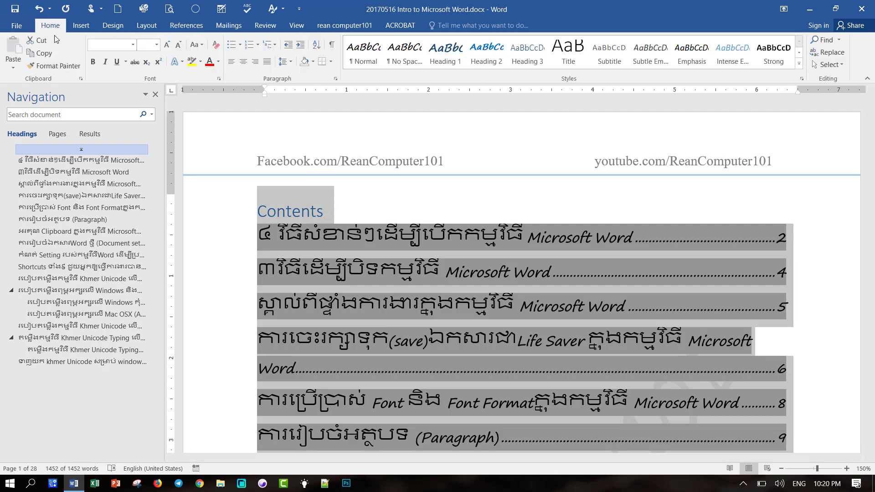
pyautogui.click(133, 44)
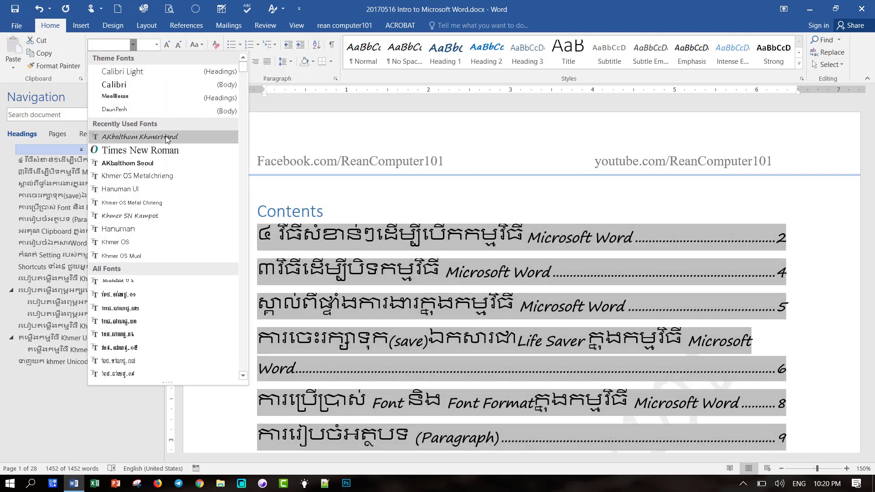
pyautogui.click(141, 136)
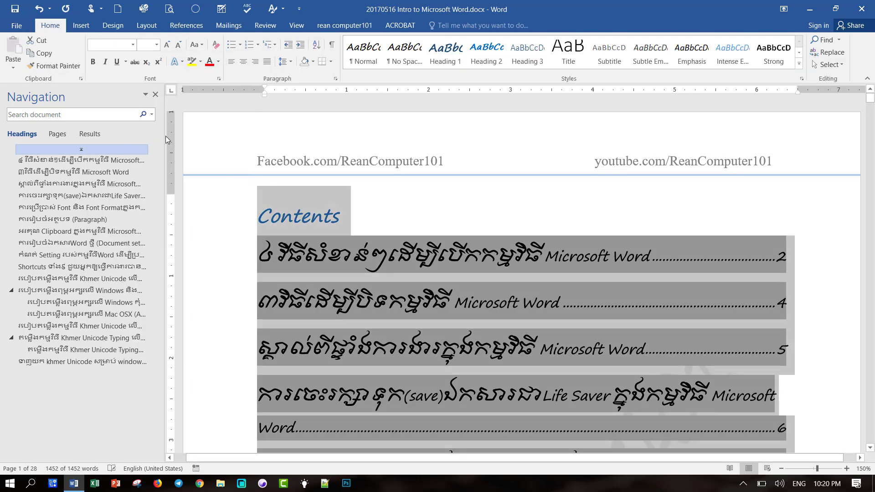
pyautogui.click(179, 48)
pyautogui.click(179, 47)
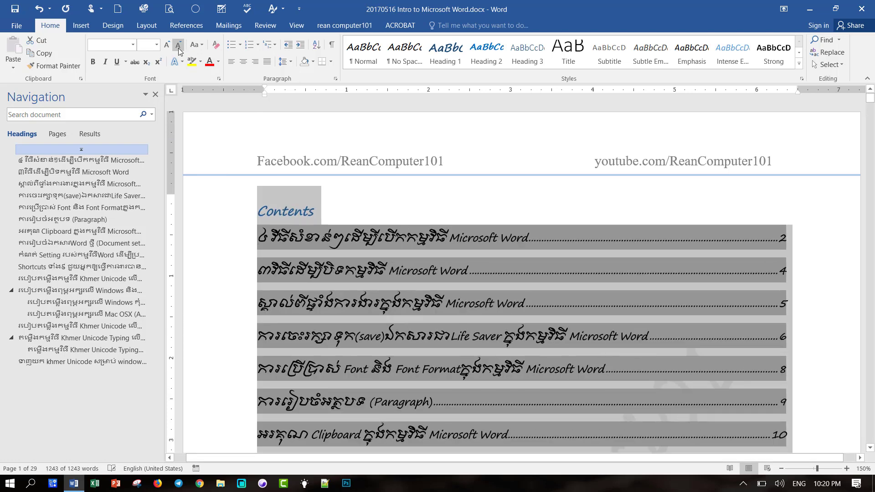
pyautogui.click(179, 48)
pyautogui.click(178, 48)
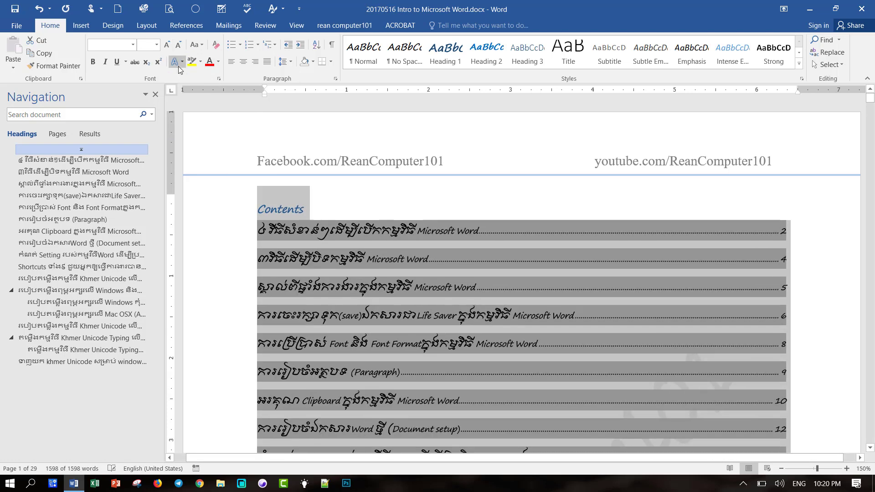
pyautogui.click(621, 283)
pyautogui.scroll(-5, 620, 283)
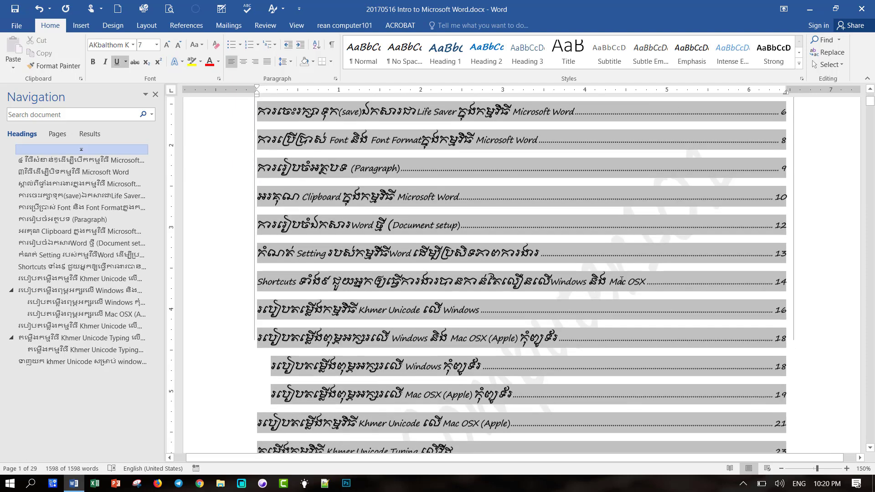
pyautogui.scroll(-3, 621, 283)
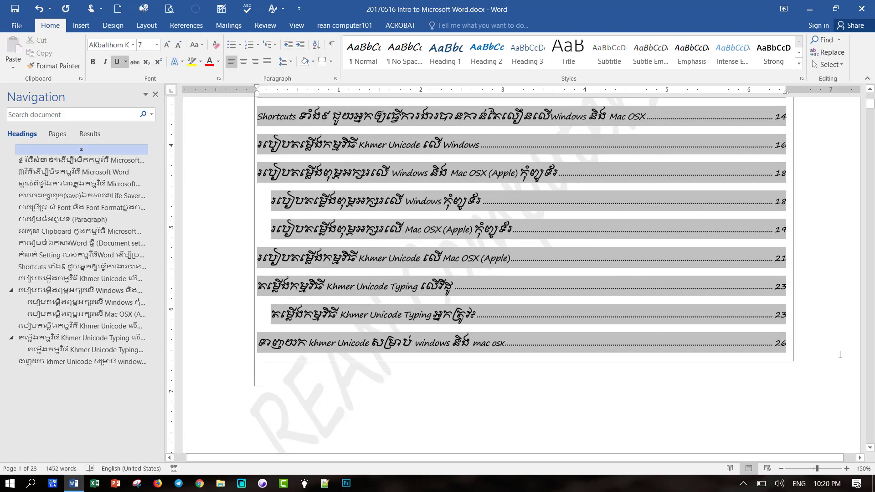
pyautogui.scroll(5, 533, 318)
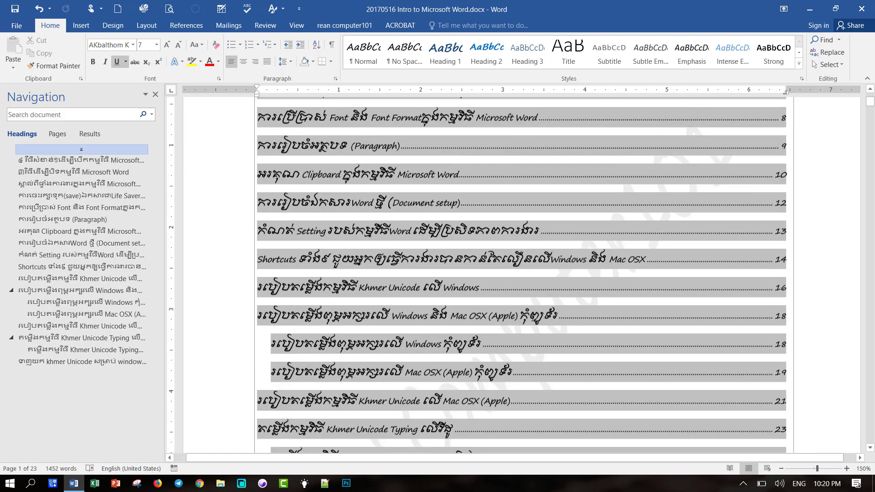
pyautogui.scroll(3, 533, 318)
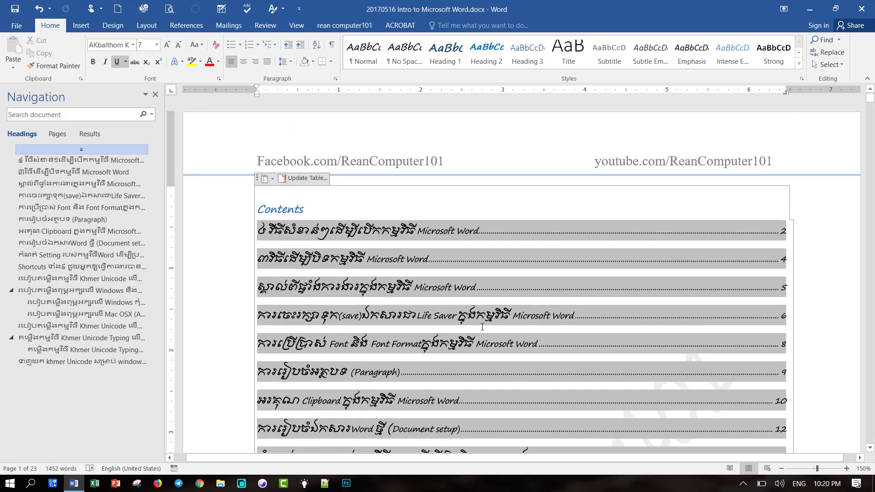
pyautogui.scroll(-3, 482, 327)
pyautogui.scroll(-1, 474, 296)
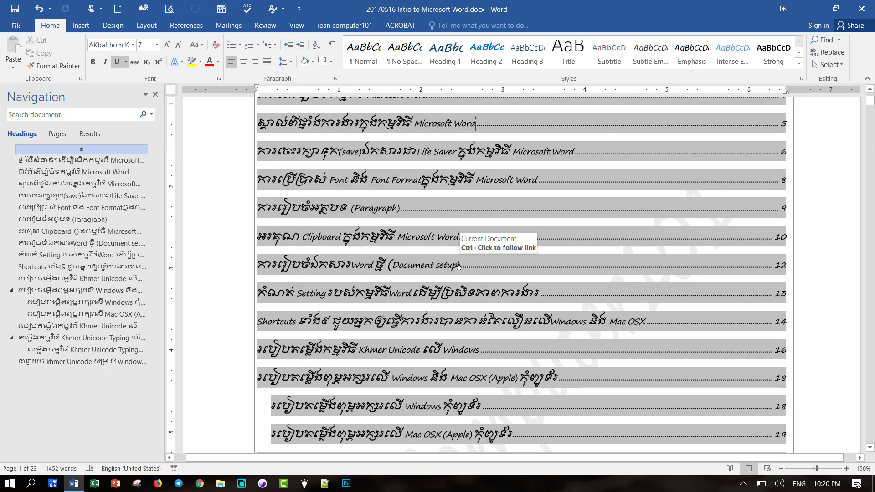
# Follow the Document setup contents link to its section on page 10
pyautogui.keyDown('ctrl'); pyautogui.click(459, 266); pyautogui.keyUp('ctrl')
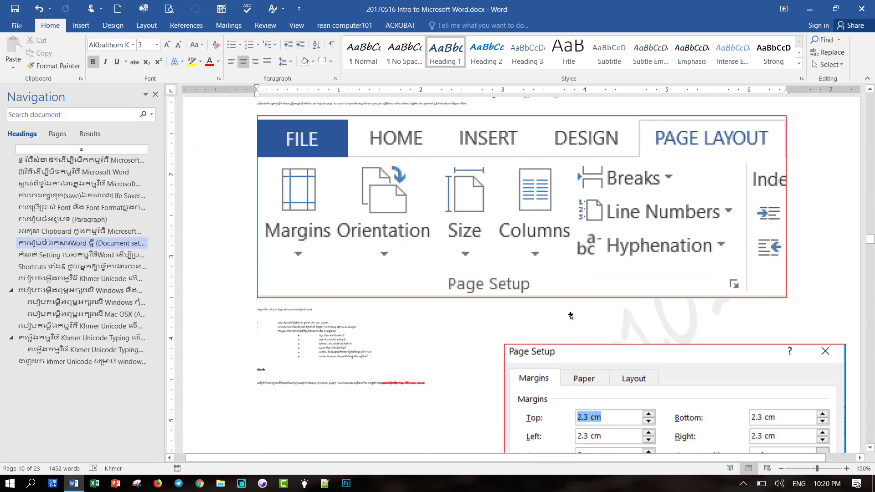
pyautogui.scroll(-4, 570, 315)
pyautogui.scroll(-4, 571, 315)
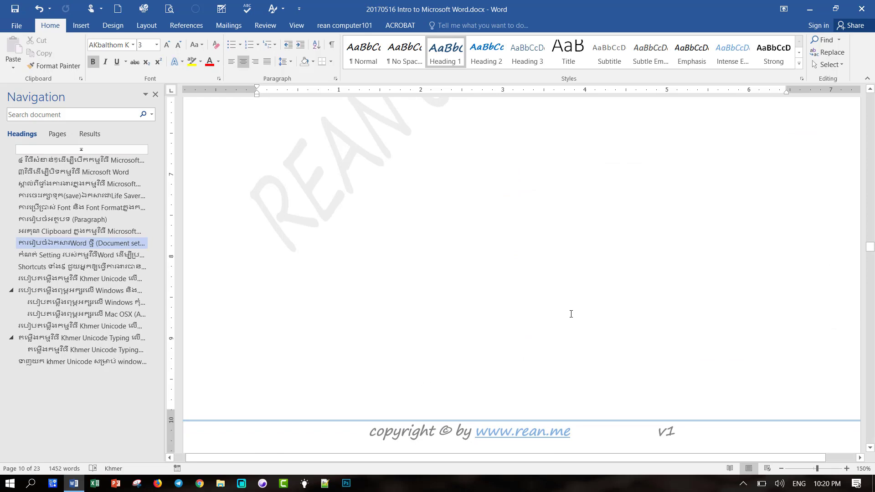
# Open Chapter 1.docx from the recent files, after opening Word101.docx by mistake
pyautogui.click(16, 26)
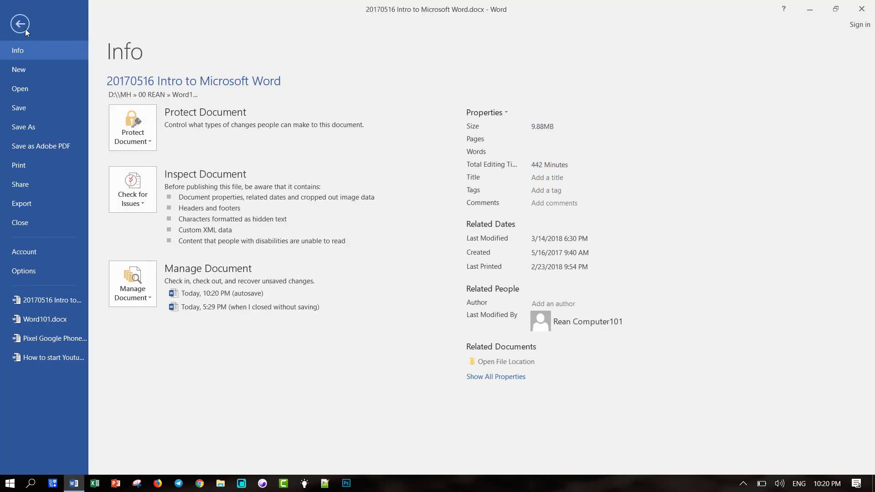
pyautogui.click(23, 88)
pyautogui.click(390, 133)
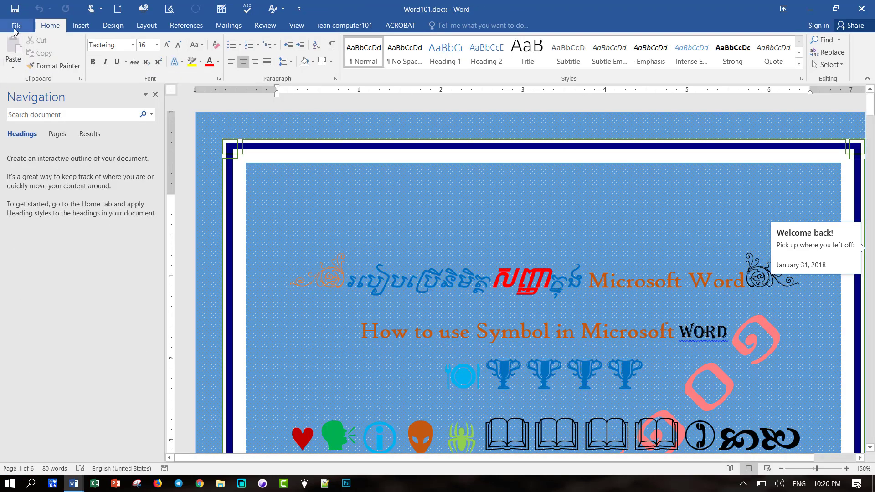
pyautogui.click(16, 26)
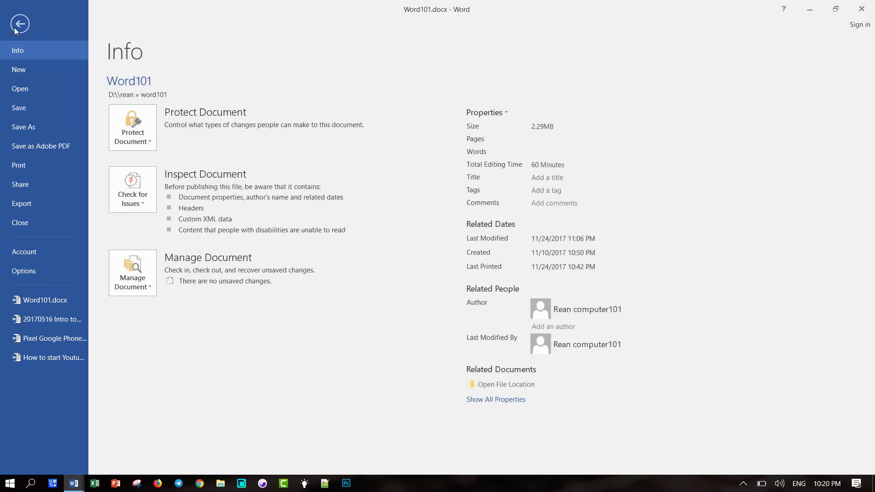
pyautogui.click(37, 91)
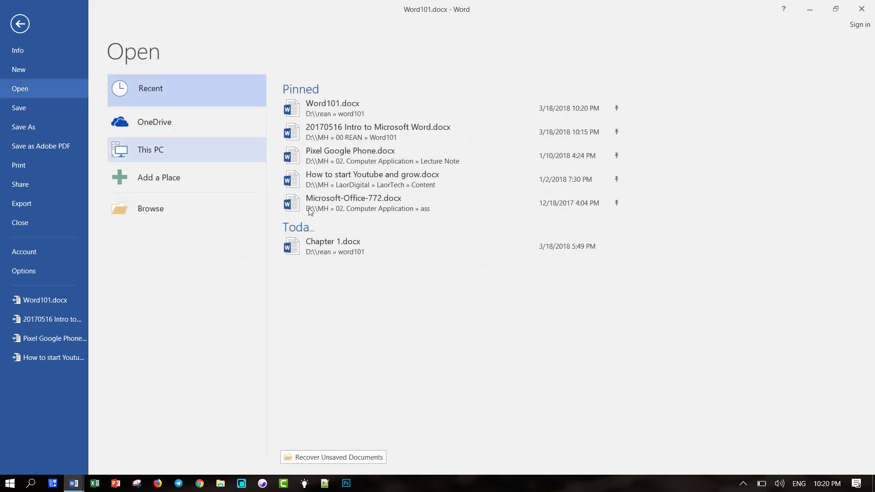
pyautogui.click(357, 253)
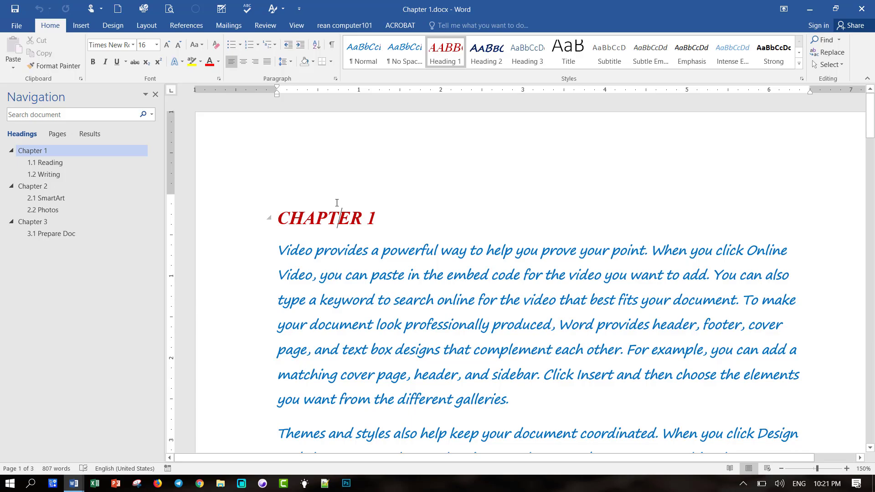
pyautogui.scroll(-2, 336, 201)
pyautogui.scroll(-3, 314, 284)
pyautogui.scroll(-2, 331, 290)
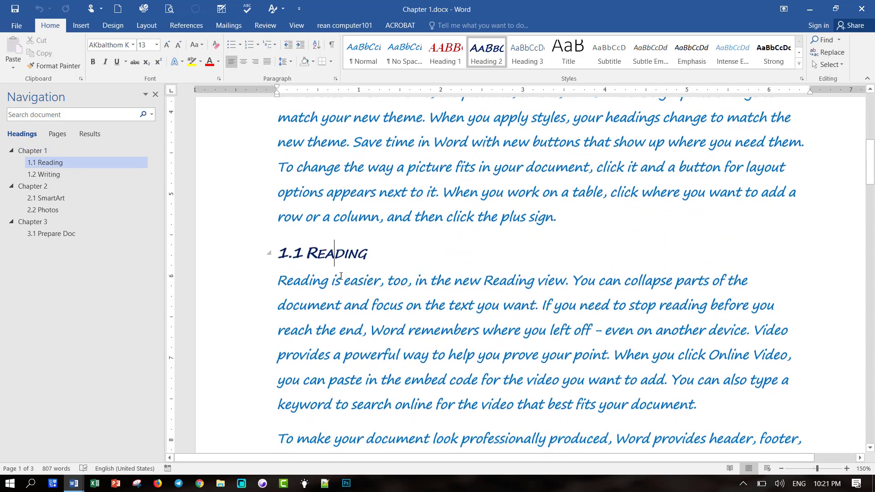
pyautogui.scroll(-2, 333, 285)
pyautogui.scroll(-3, 335, 280)
pyautogui.scroll(-3, 331, 269)
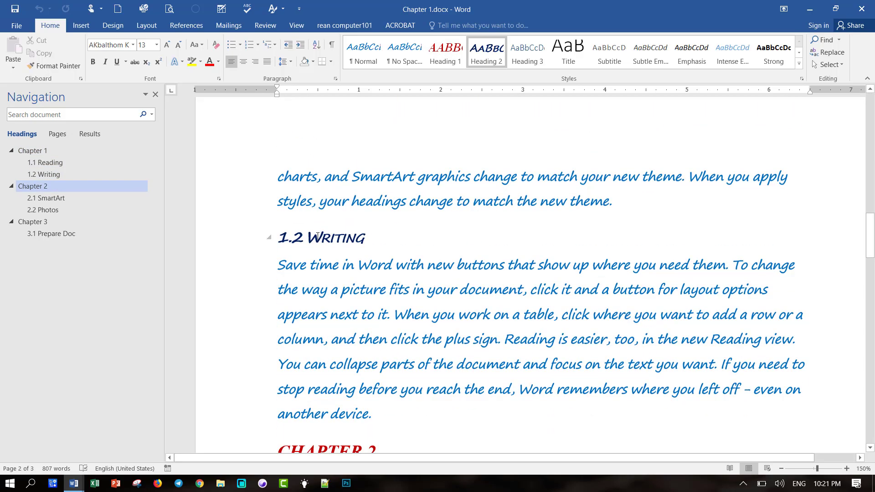
pyautogui.scroll(-5, 319, 237)
pyautogui.scroll(-1, 329, 219)
pyautogui.click(332, 204)
pyautogui.scroll(-4, 336, 241)
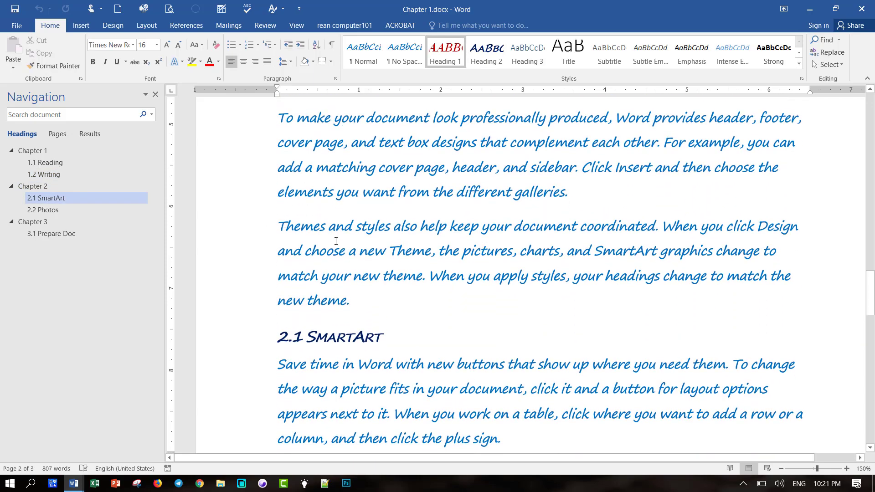
pyautogui.click(345, 303)
pyautogui.scroll(-3, 346, 298)
pyautogui.scroll(-5, 344, 294)
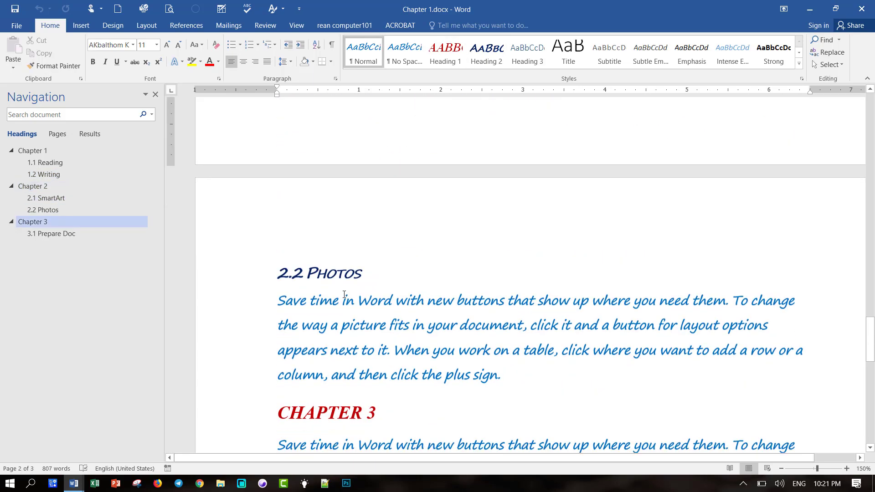
pyautogui.click(344, 272)
pyautogui.scroll(-5, 346, 274)
pyautogui.click(339, 167)
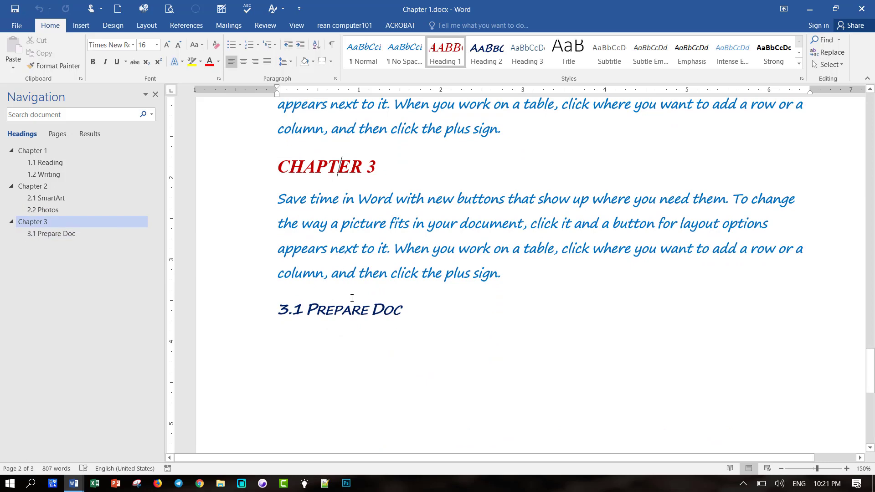
pyautogui.click(351, 302)
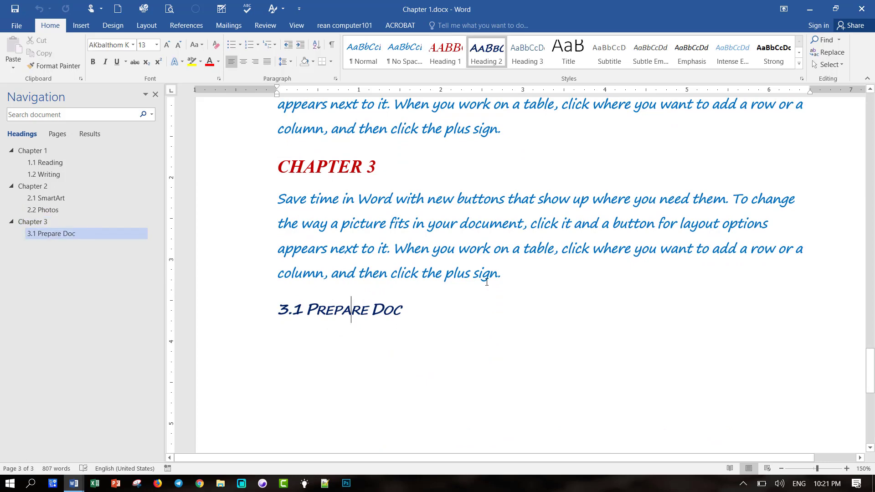
pyautogui.scroll(3, 487, 282)
pyautogui.scroll(5, 428, 273)
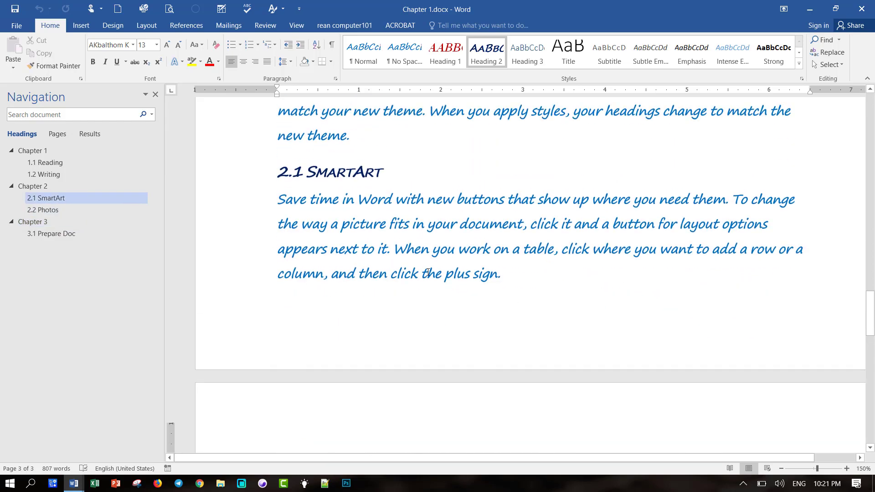
pyautogui.scroll(5, 428, 272)
pyautogui.scroll(5, 428, 272)
pyautogui.scroll(5, 429, 272)
pyautogui.scroll(5, 428, 269)
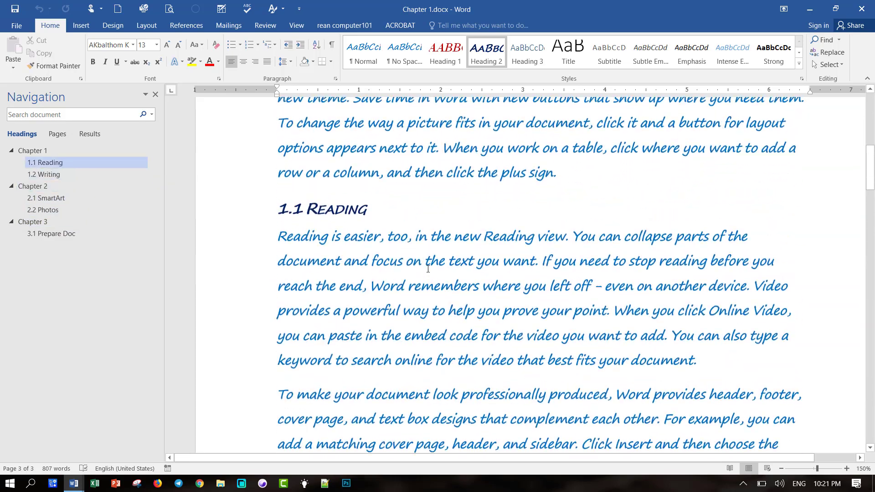
pyautogui.scroll(5, 428, 269)
pyautogui.scroll(3, 411, 255)
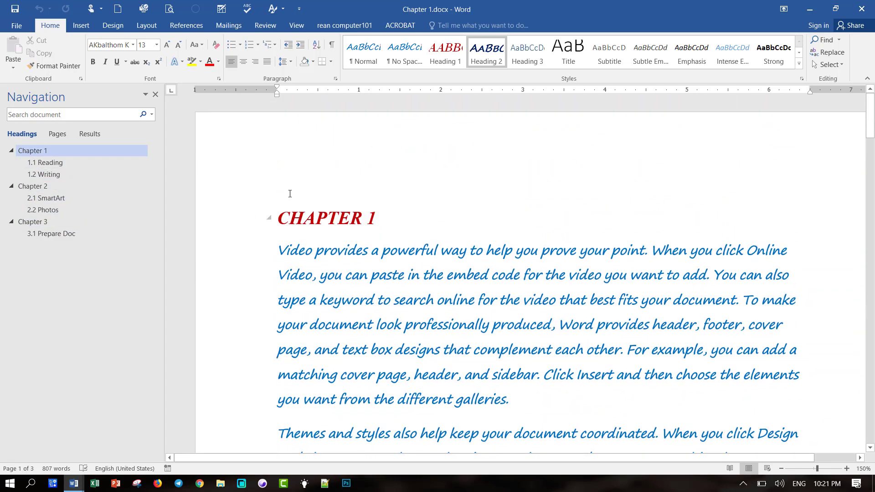
pyautogui.click(290, 217)
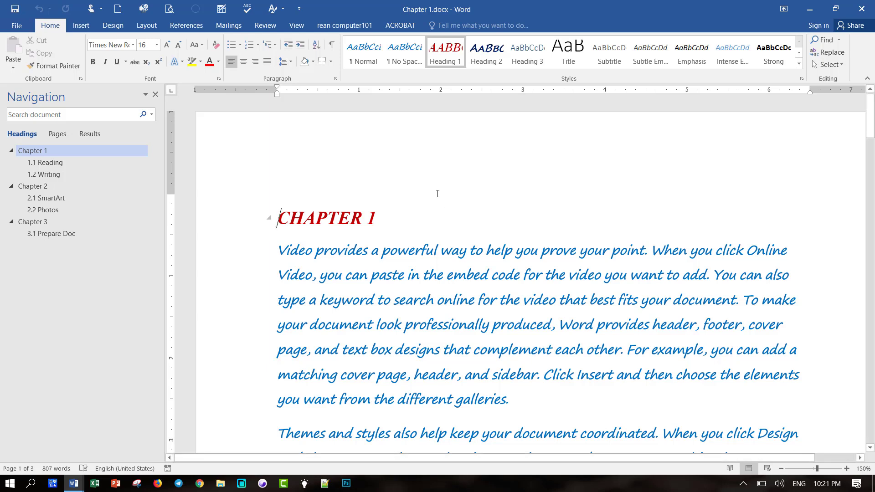
# Put the cursor at the start of the CHAPTER 1 heading and show the Insert options
pyautogui.press('Right')
pyautogui.press('Right')
pyautogui.press('Right')
pyautogui.click(86, 28)
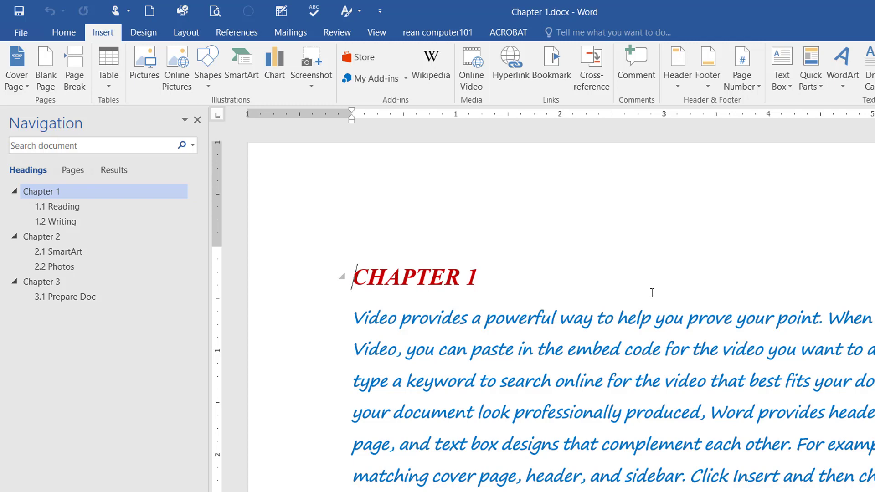
# Insert a page break and a Next Page section break before the CHAPTER 1 heading
pyautogui.click(82, 74)
pyautogui.click(595, 383)
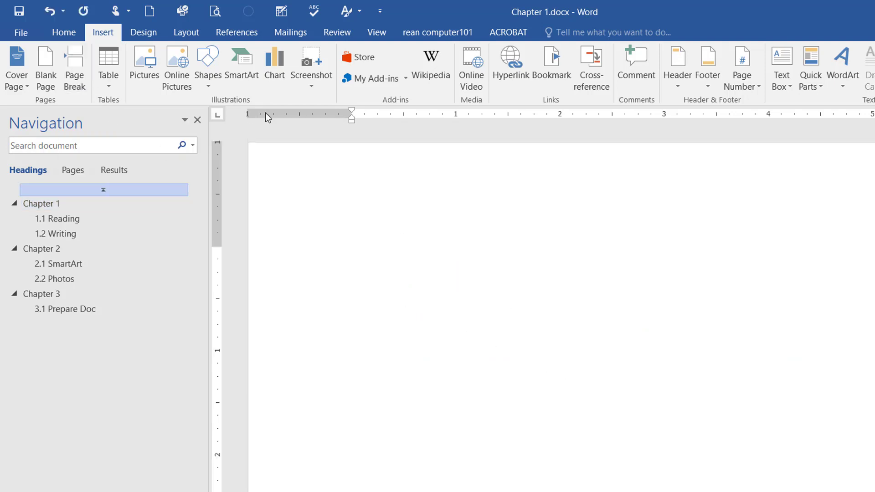
pyautogui.click(194, 36)
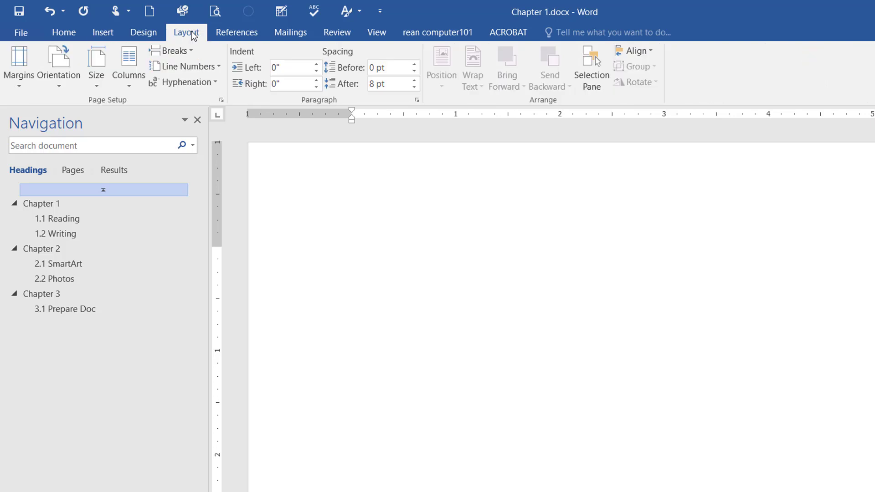
pyautogui.click(191, 50)
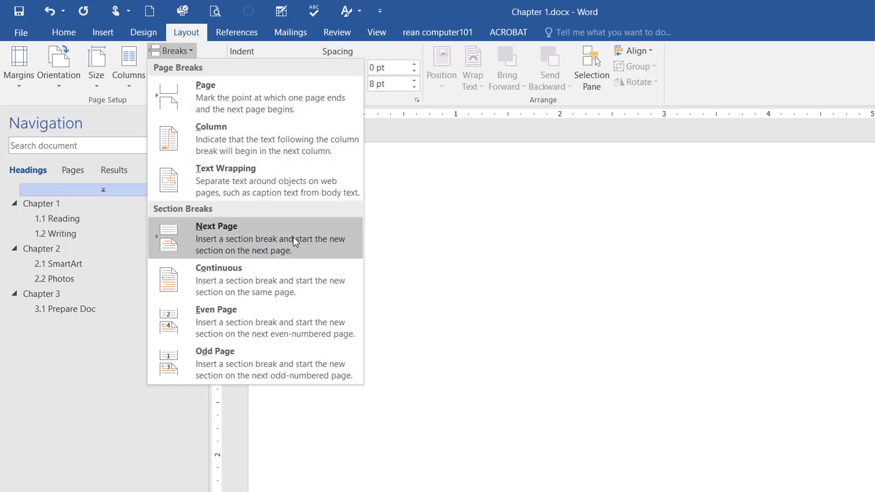
pyautogui.click(264, 240)
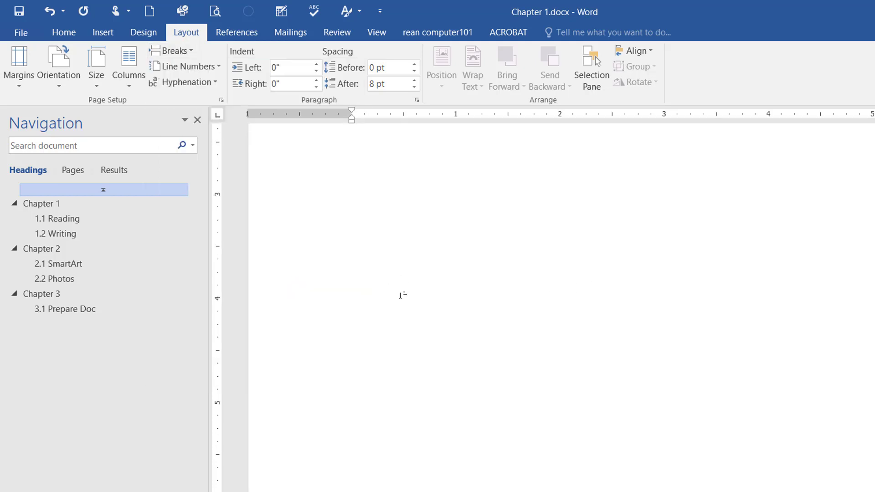
# Scroll back to the new blank first page, place the cursor there, and show References
pyautogui.scroll(1, 401, 296)
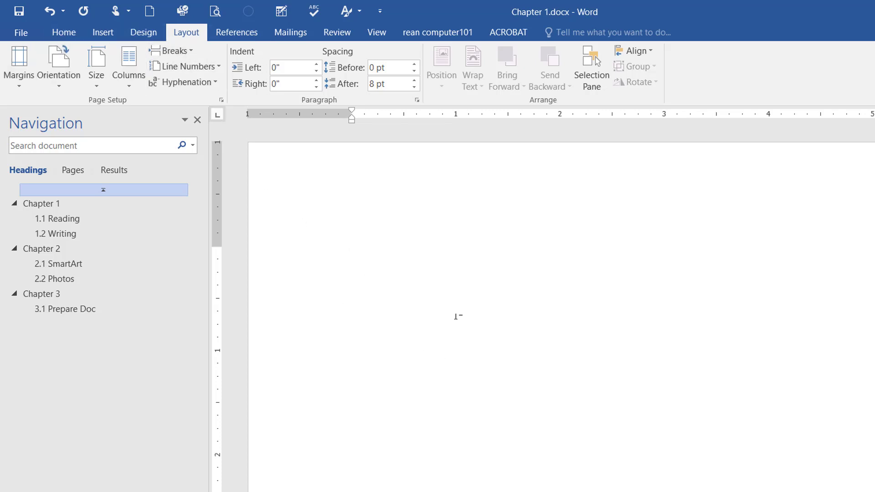
pyautogui.scroll(-1, 436, 312)
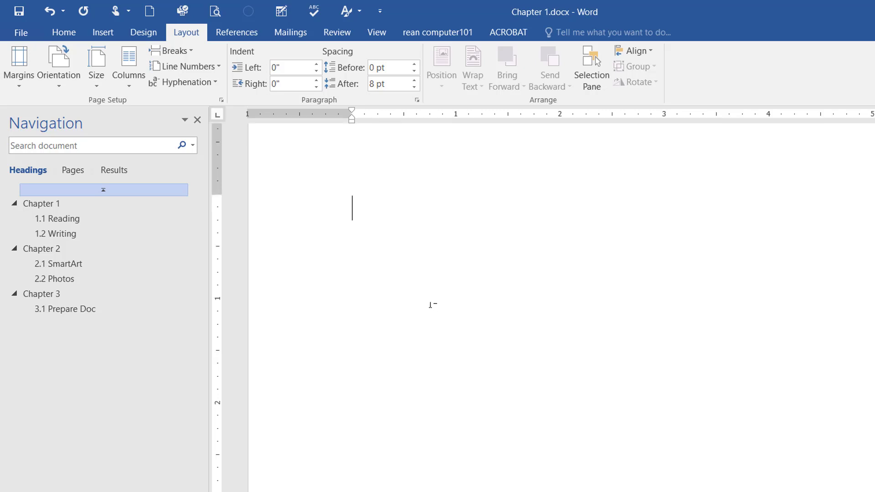
pyautogui.scroll(-5, 430, 305)
pyautogui.scroll(10, 429, 316)
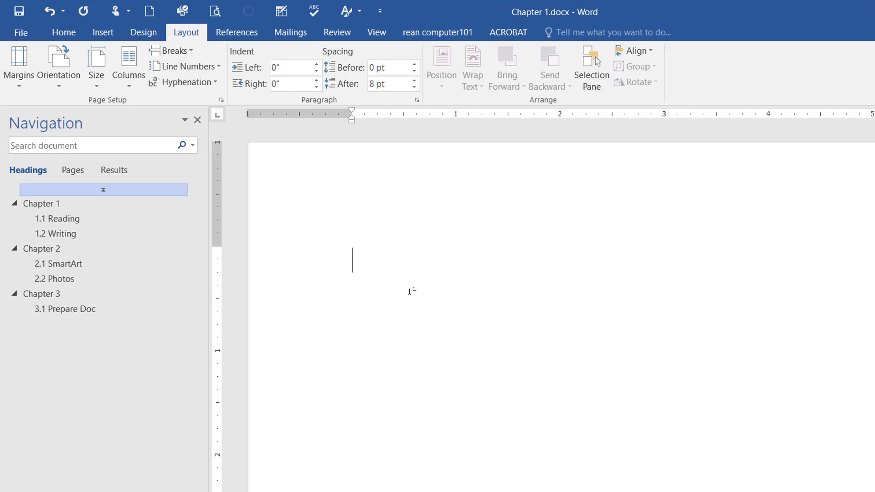
pyautogui.scroll(-1, 486, 322)
pyautogui.scroll(-15, 552, 336)
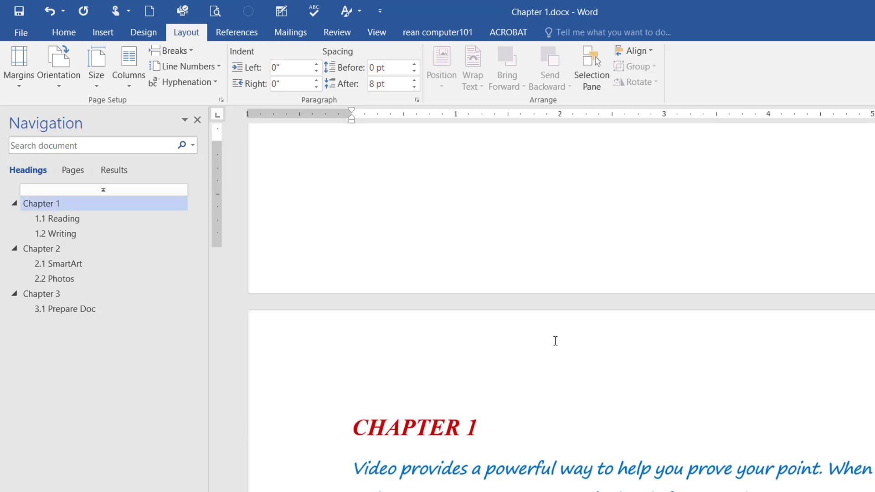
pyautogui.scroll(-10, 506, 339)
pyautogui.scroll(10, 431, 337)
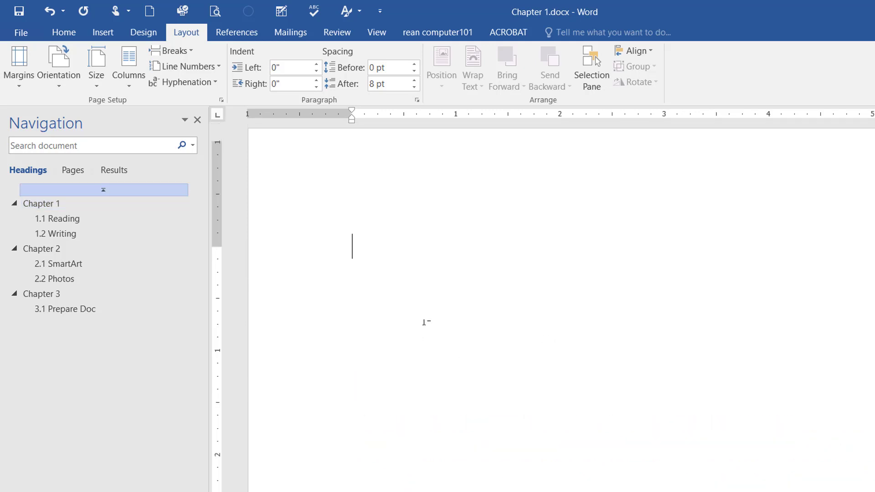
pyautogui.scroll(-5, 452, 397)
pyautogui.scroll(-5, 456, 409)
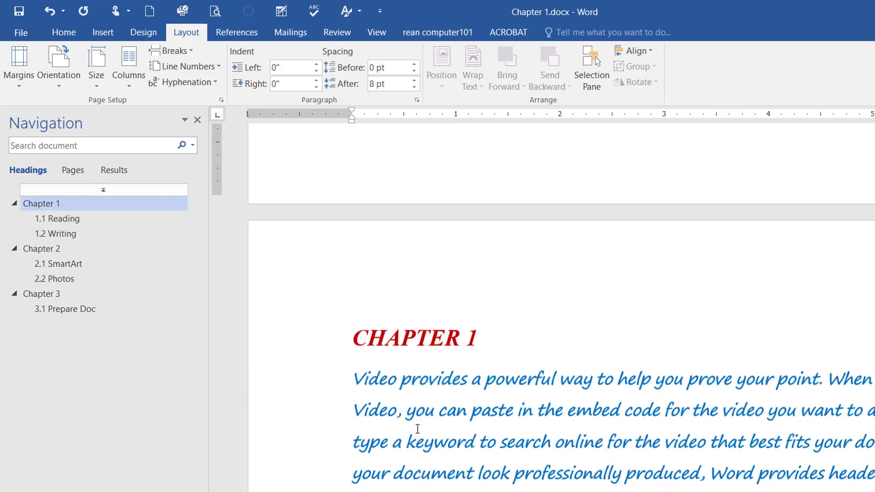
pyautogui.scroll(15, 620, 374)
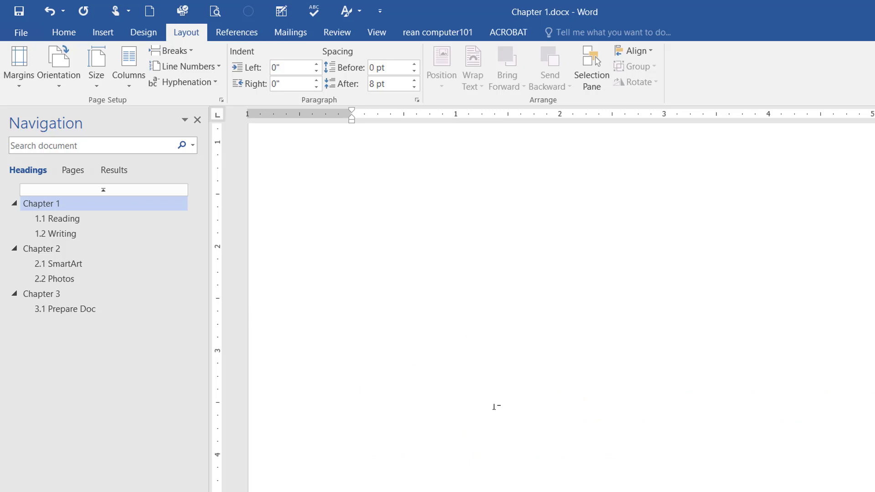
pyautogui.click(497, 403)
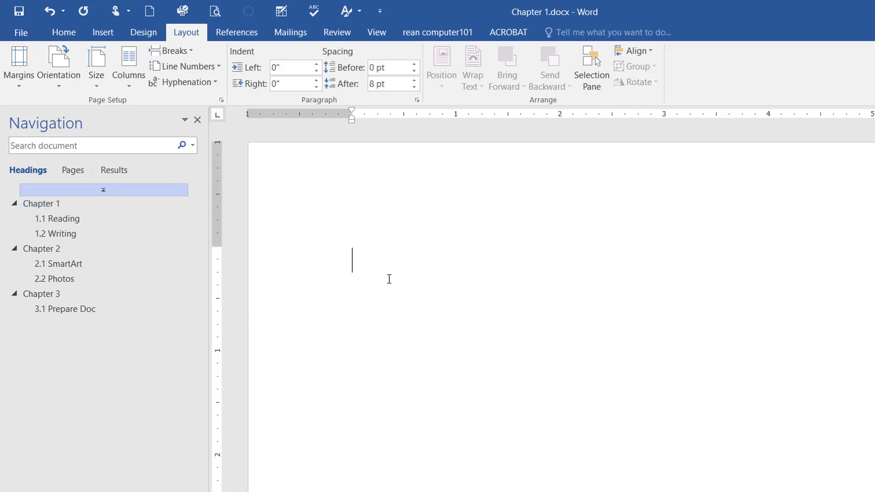
pyautogui.click(240, 33)
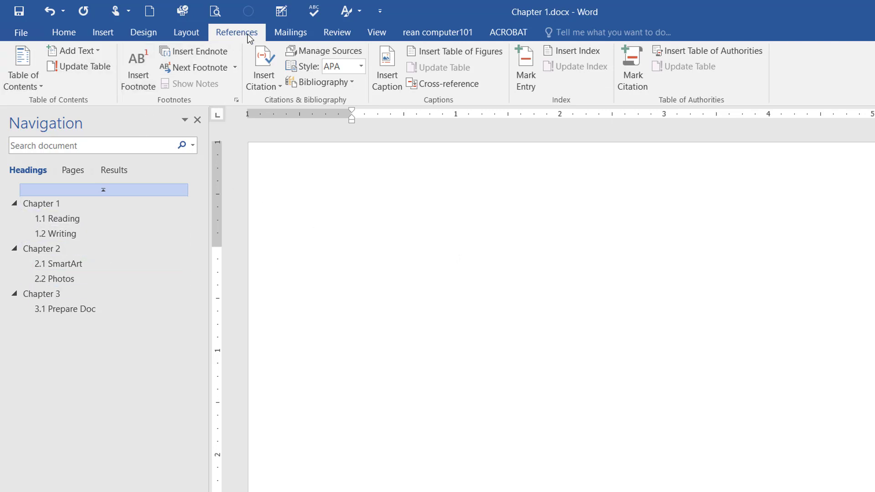
# Insert Automatic Table 1 on the blank first page, listing Chapters 1–3 with pages 2–4
pyautogui.click(38, 82)
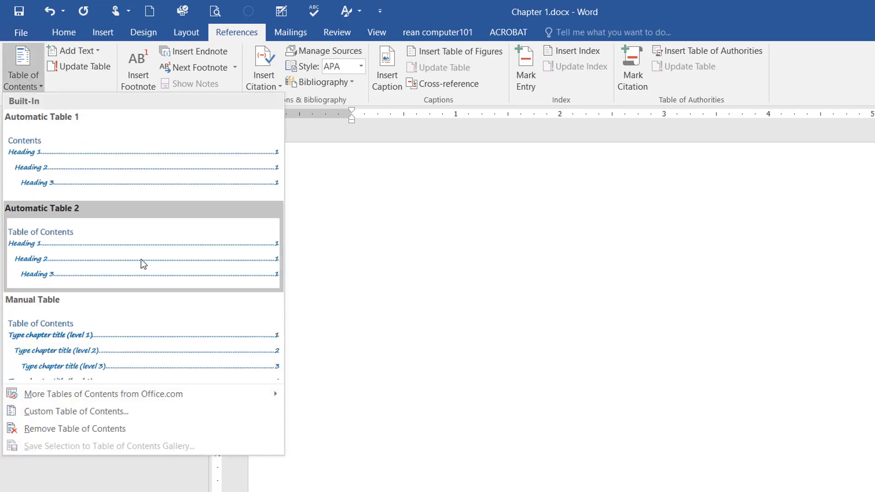
pyautogui.click(160, 176)
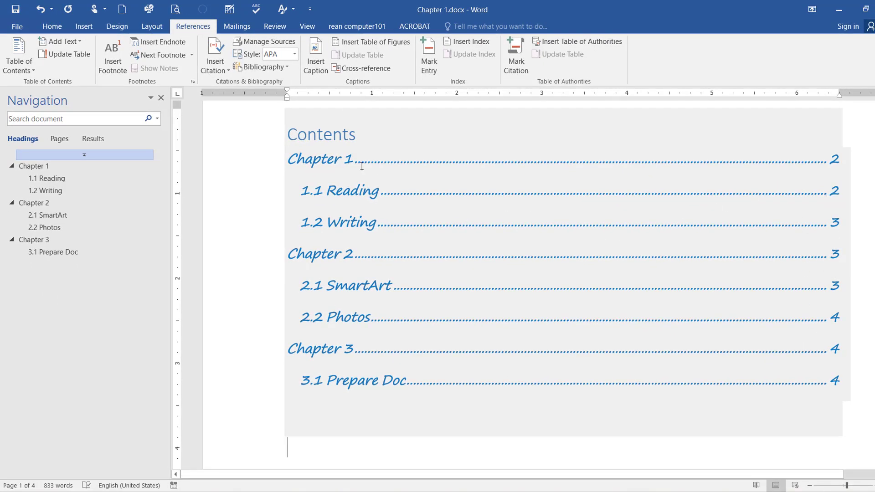
pyautogui.click(360, 142)
pyautogui.scroll(2, 384, 173)
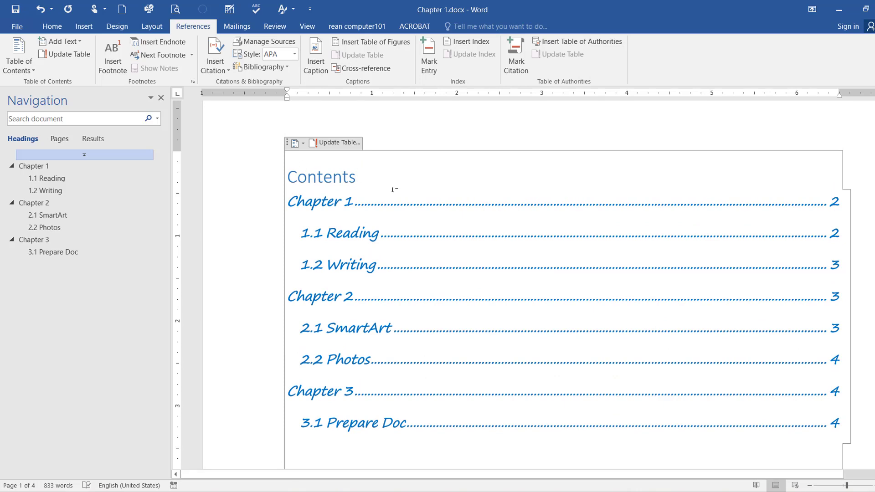
pyautogui.click(393, 189)
# Select the whole table of contents and shrink its font three sizes
pyautogui.moveTo(364, 179); pyautogui.dragTo(460, 322)
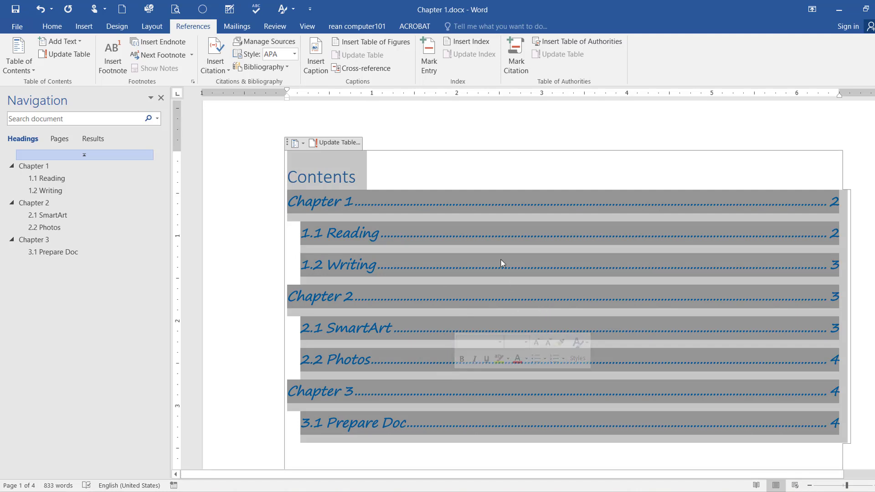
pyautogui.click(57, 29)
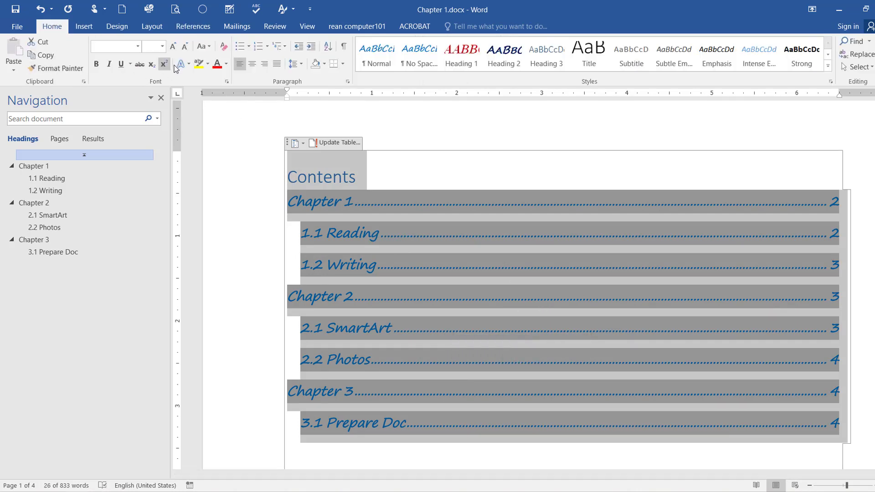
pyautogui.click(183, 49)
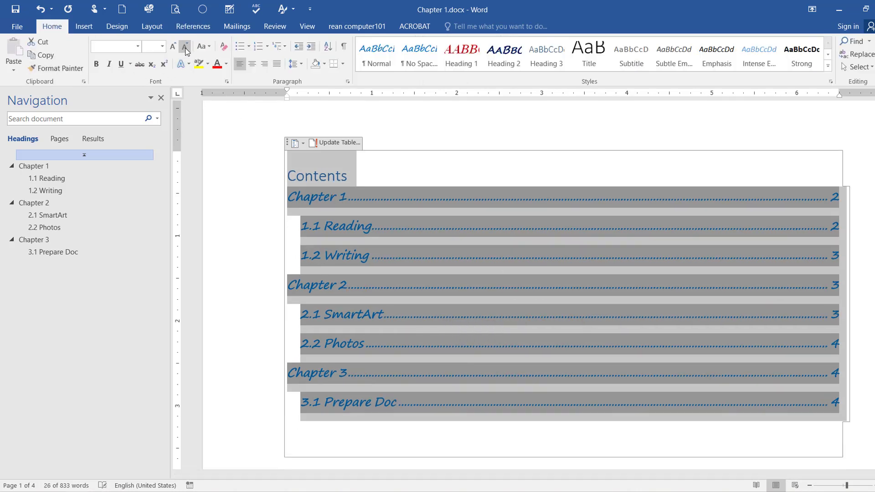
pyautogui.click(185, 49)
pyautogui.click(185, 50)
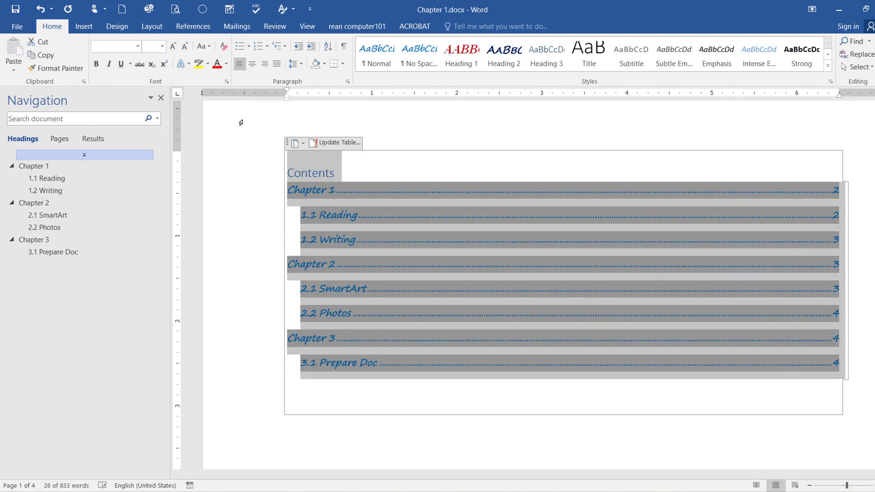
pyautogui.click(496, 180)
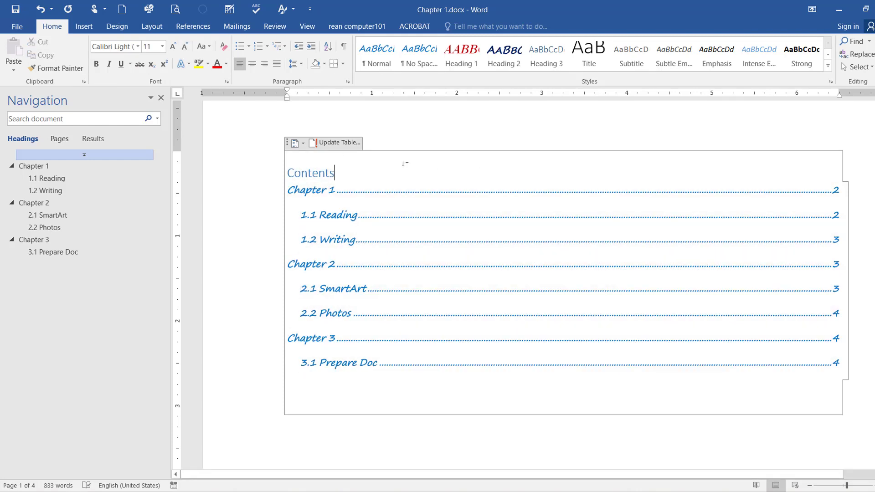
pyautogui.click(294, 161)
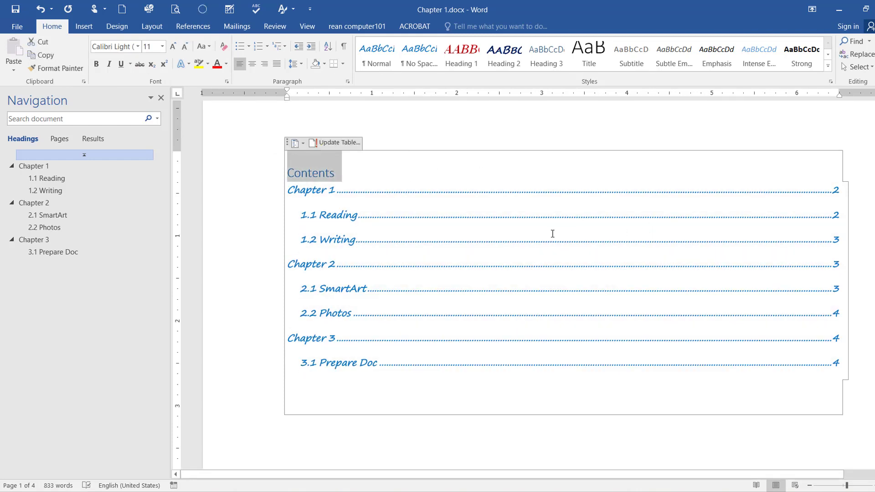
pyautogui.click(313, 190)
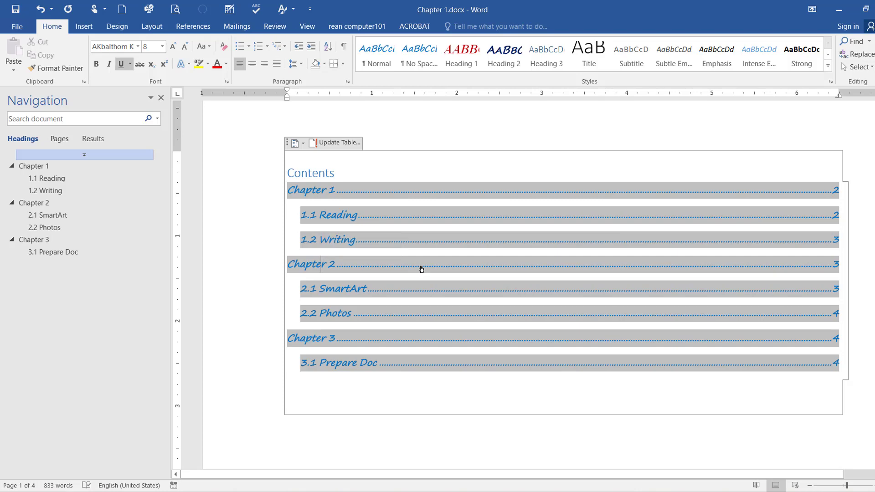
# Jump to the CHAPTER 2 heading via its contents link and type a Khmer title after it
pyautogui.keyDown('ctrl'); pyautogui.click(421, 269); pyautogui.keyUp('ctrl')
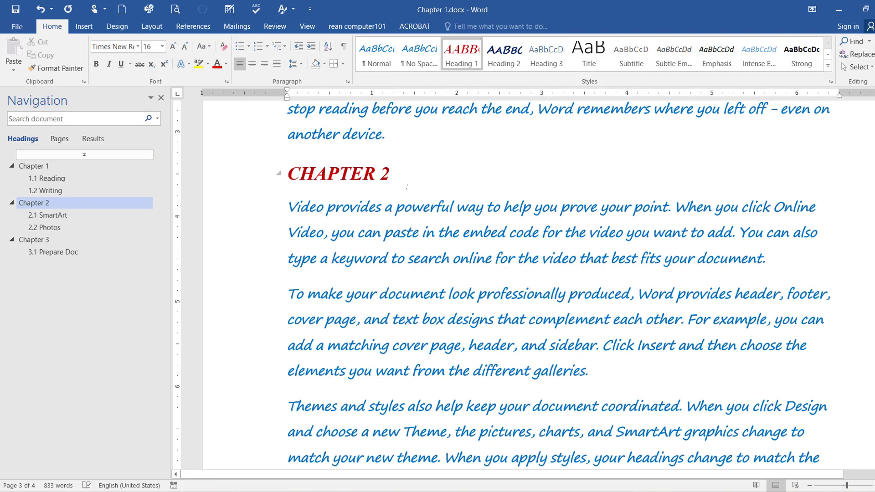
pyautogui.click(408, 178)
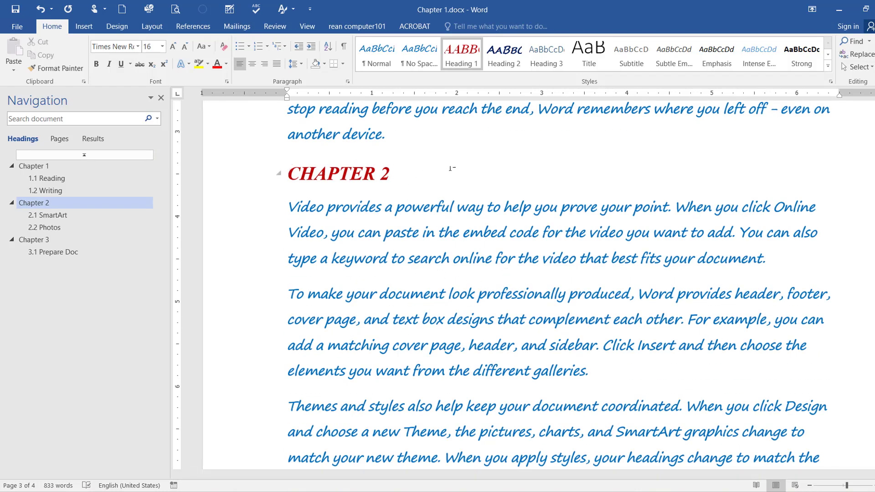
pyautogui.hotkey('alt', 'shift')
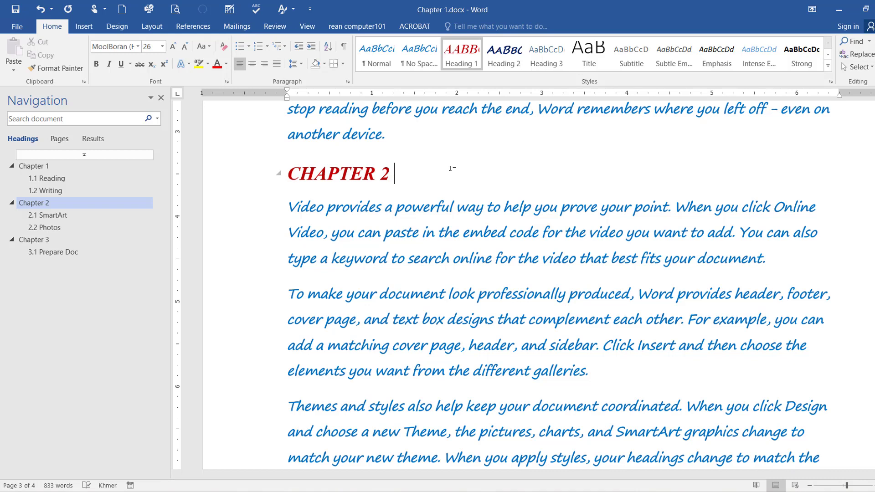
pyautogui.write('ការ')
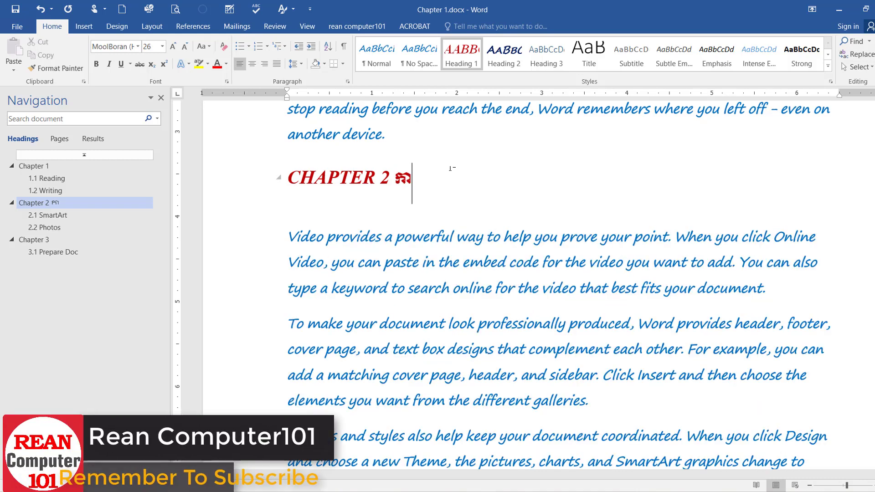
pyautogui.write('ជ្រើស')
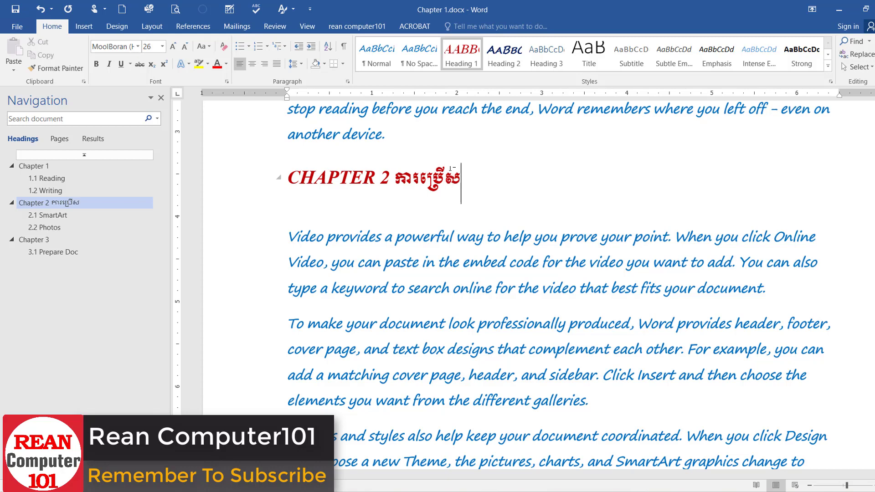
pyautogui.write('្រា')
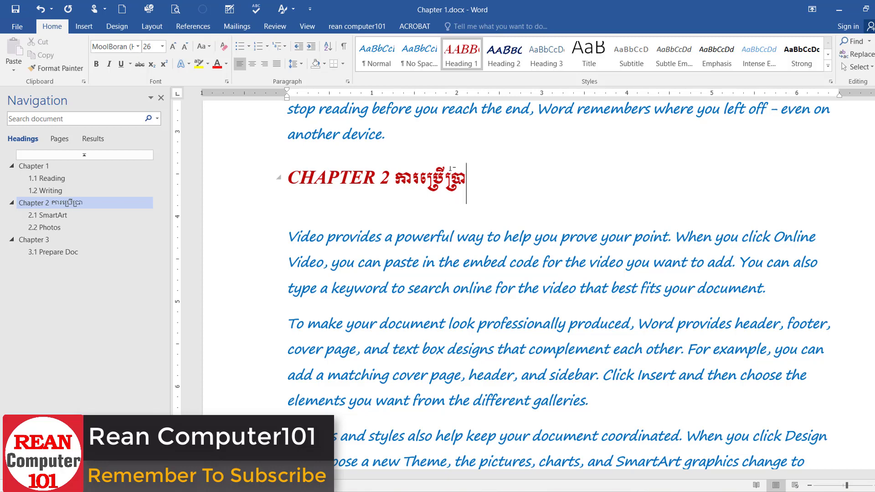
pyautogui.write('ស')
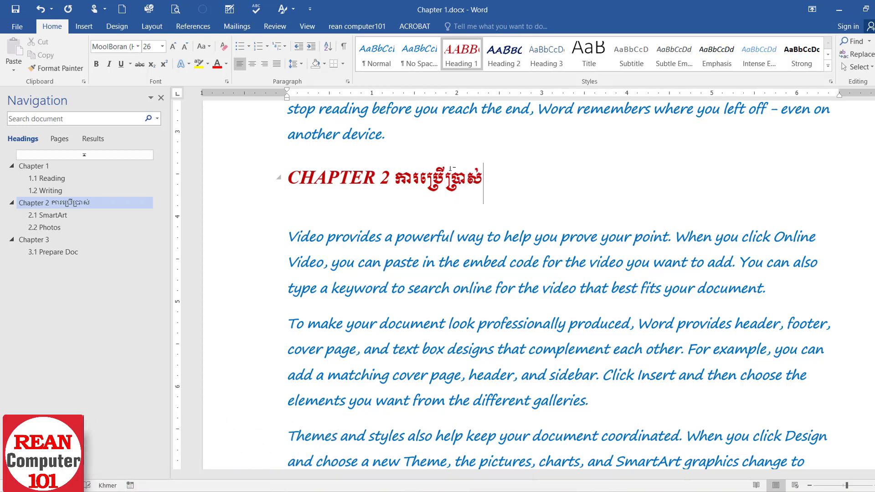
pyautogui.write('់សត')
pyautogui.press('BackSpace')
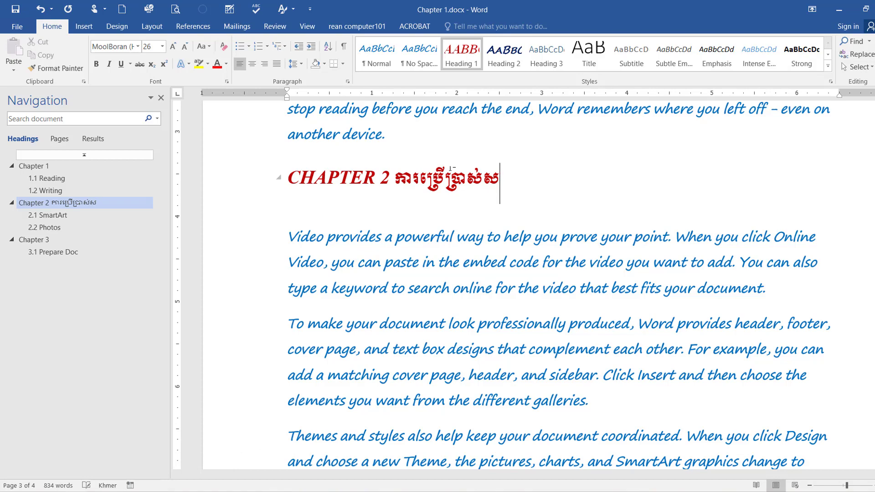
pyautogui.write('្តាយ')
pyautogui.scroll(3, 456, 226)
pyautogui.scroll(3, 455, 226)
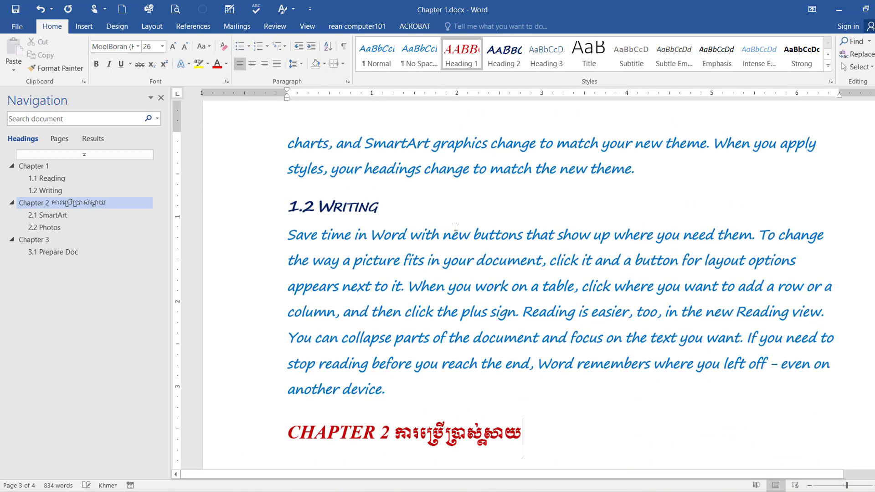
pyautogui.scroll(4, 456, 227)
pyautogui.scroll(5, 456, 226)
pyautogui.scroll(5, 451, 228)
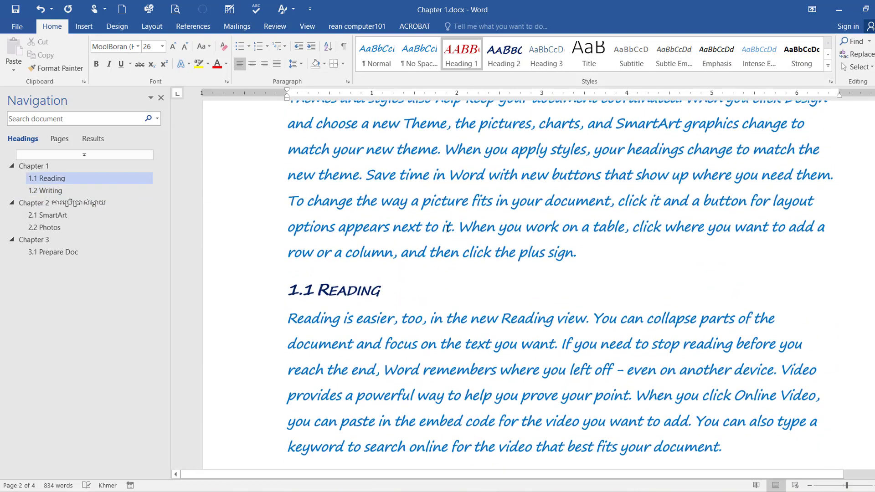
pyautogui.scroll(5, 447, 229)
pyautogui.scroll(5, 441, 231)
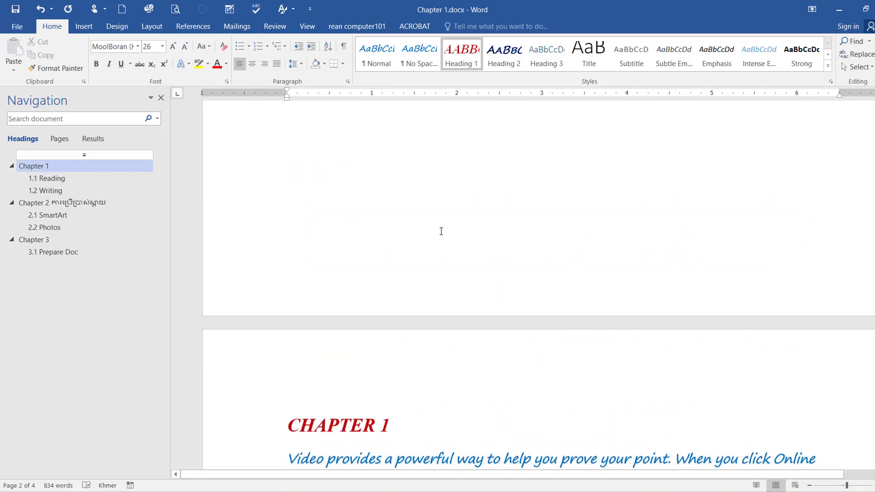
# Navigate back to page 1 and put the caret inside the table of contents
pyautogui.click(68, 203)
pyautogui.click(53, 168)
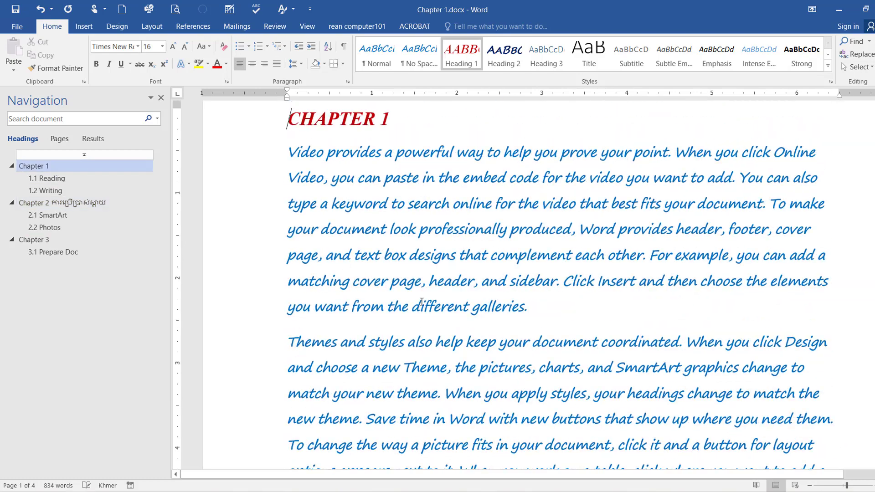
pyautogui.scroll(5, 426, 298)
pyautogui.scroll(5, 510, 296)
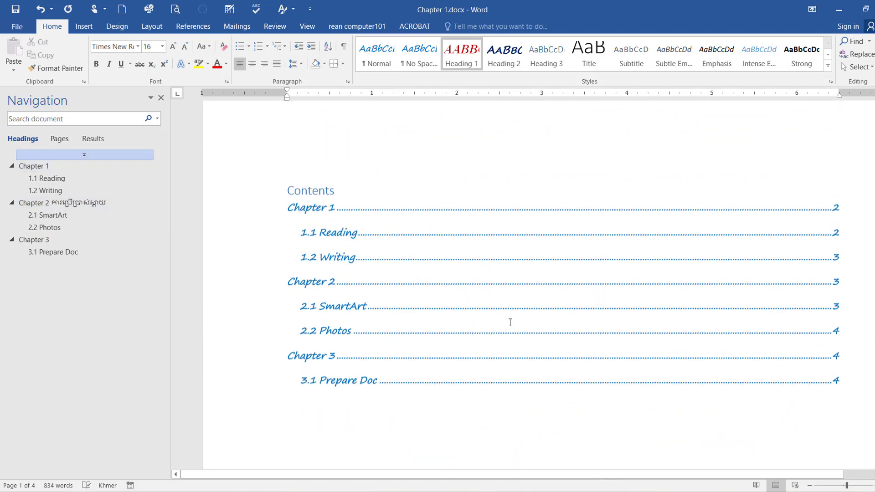
pyautogui.click(606, 323)
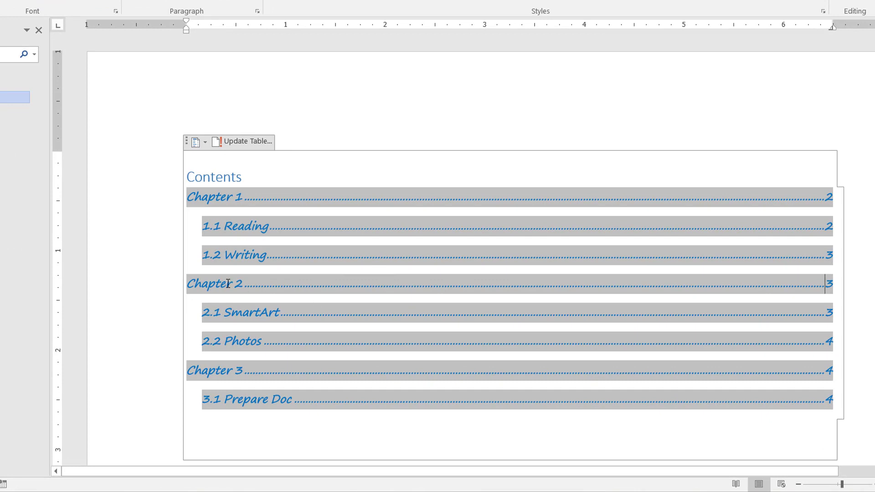
pyautogui.click(243, 284)
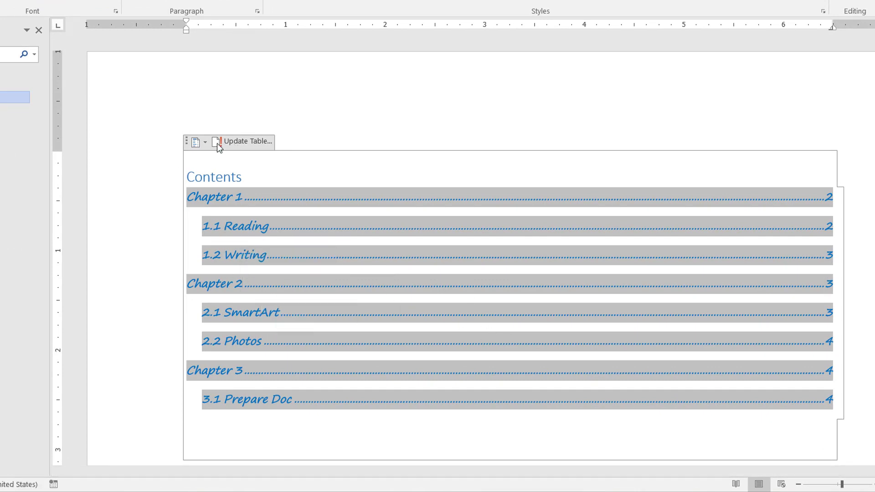
# Update the entire table of contents so the Chapter 2 entry shows its Khmer title
pyautogui.click(243, 142)
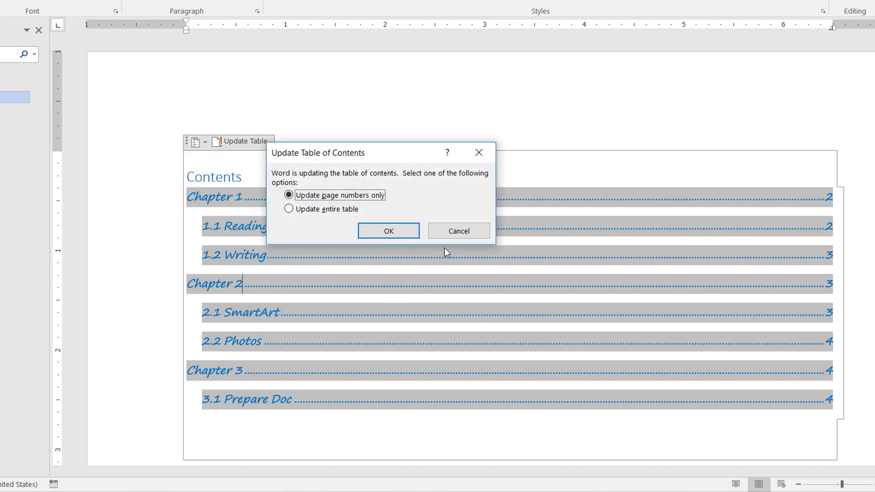
pyautogui.click(323, 210)
pyautogui.click(341, 198)
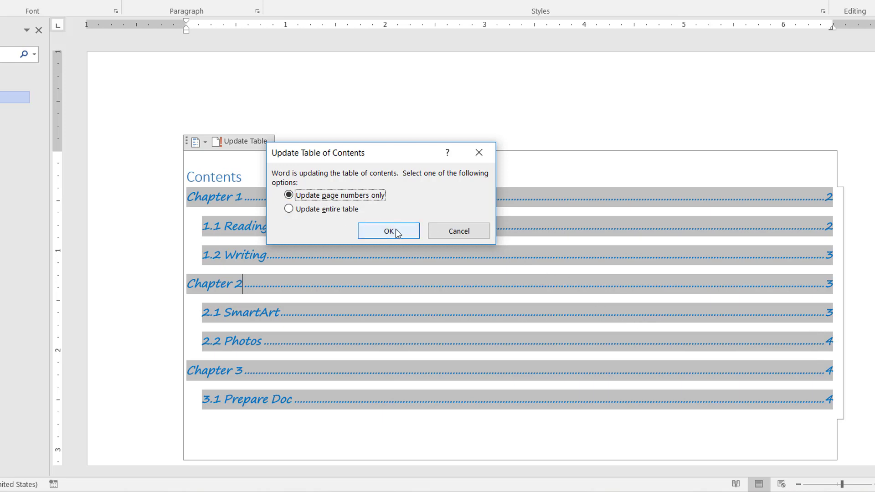
pyautogui.click(326, 211)
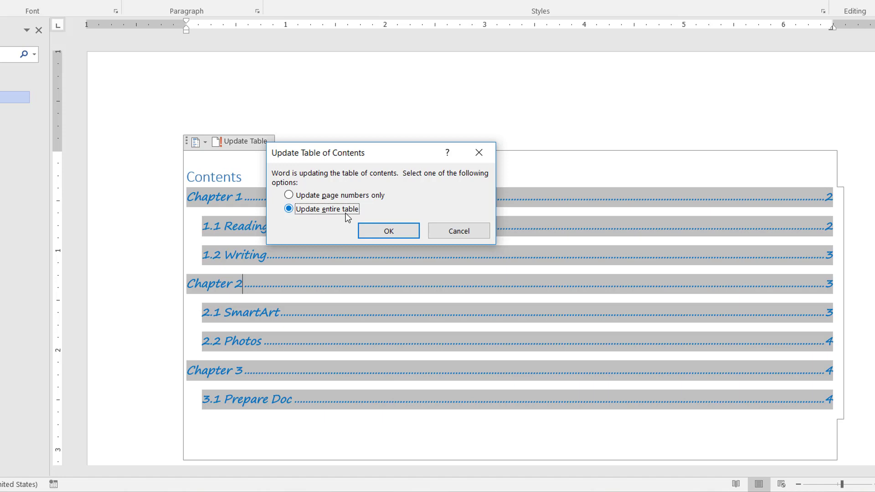
pyautogui.click(338, 196)
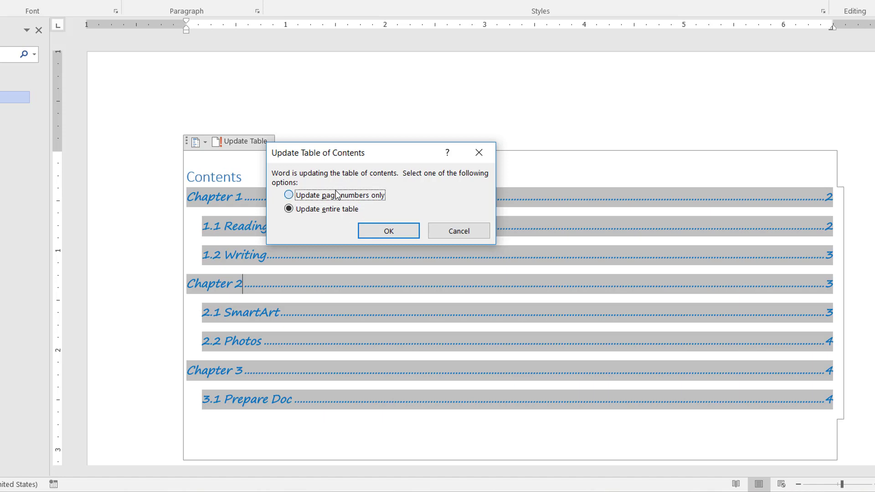
pyautogui.click(389, 231)
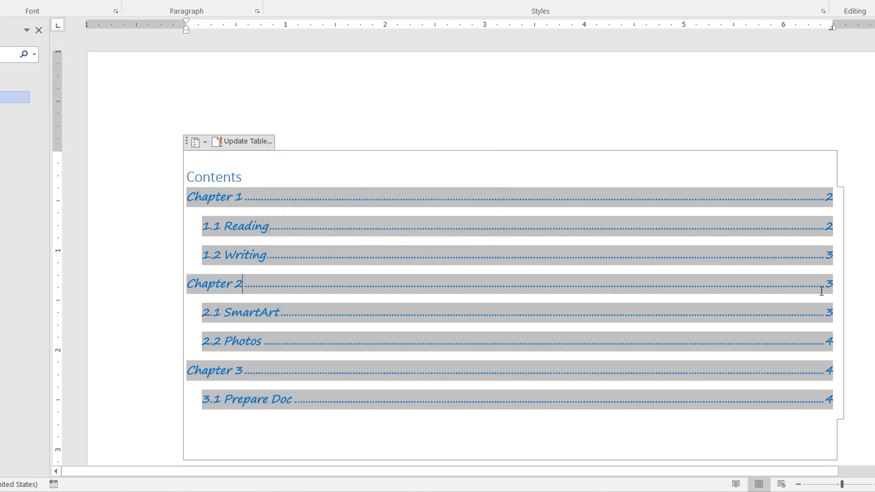
pyautogui.click(244, 141)
pyautogui.click(303, 209)
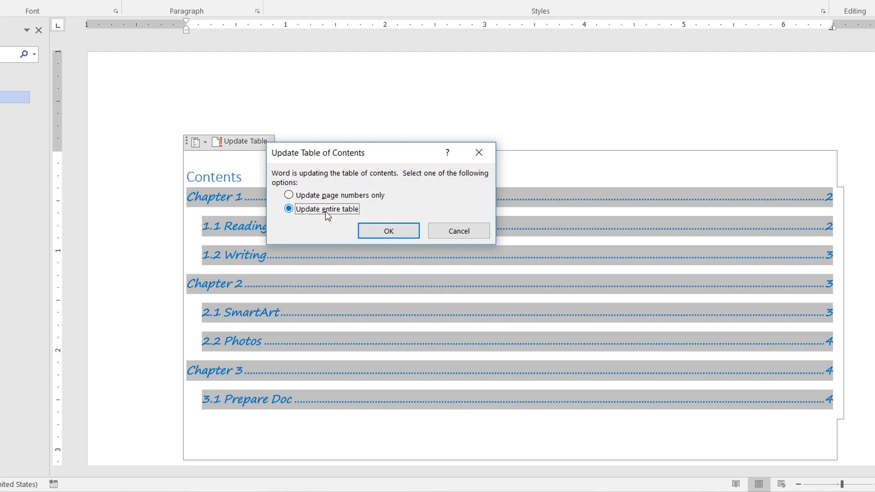
pyautogui.click(389, 231)
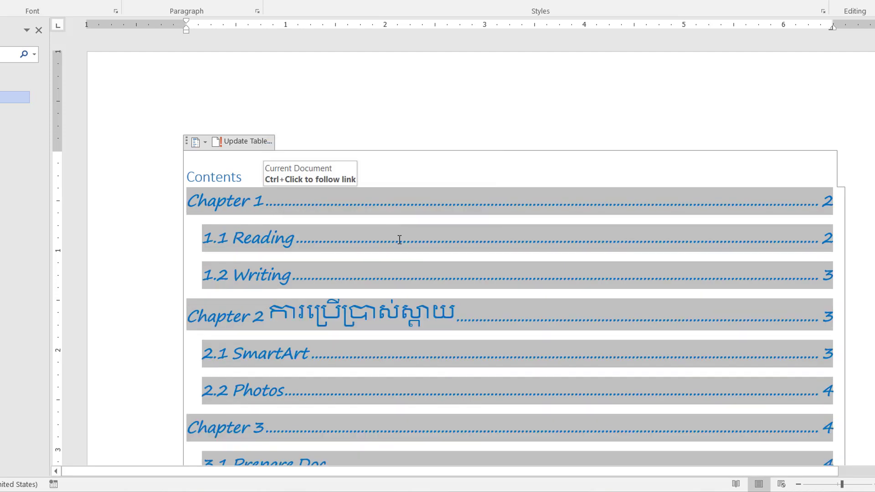
# Follow the Chapter 2 contents link and add an empty paragraph after 'another device.'
pyautogui.moveTo(336, 319); pyautogui.dragTo(456, 322)
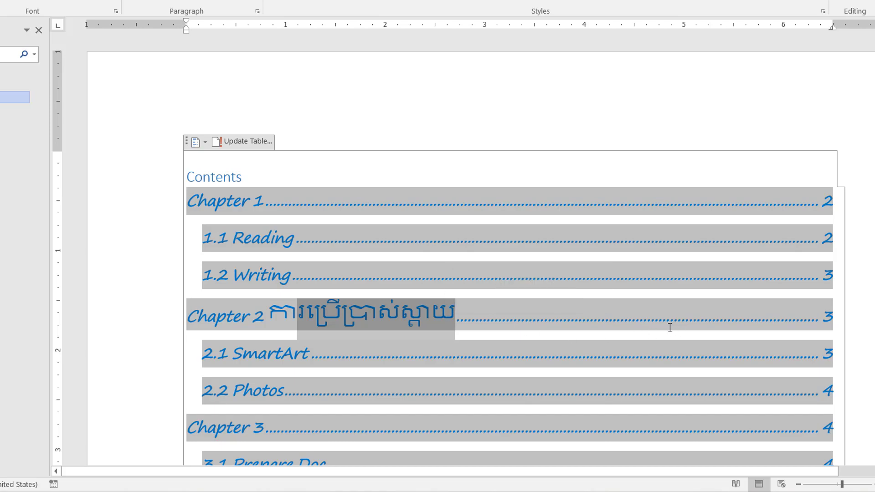
pyautogui.keyDown('ctrl'); pyautogui.click(590, 313); pyautogui.keyUp('ctrl')
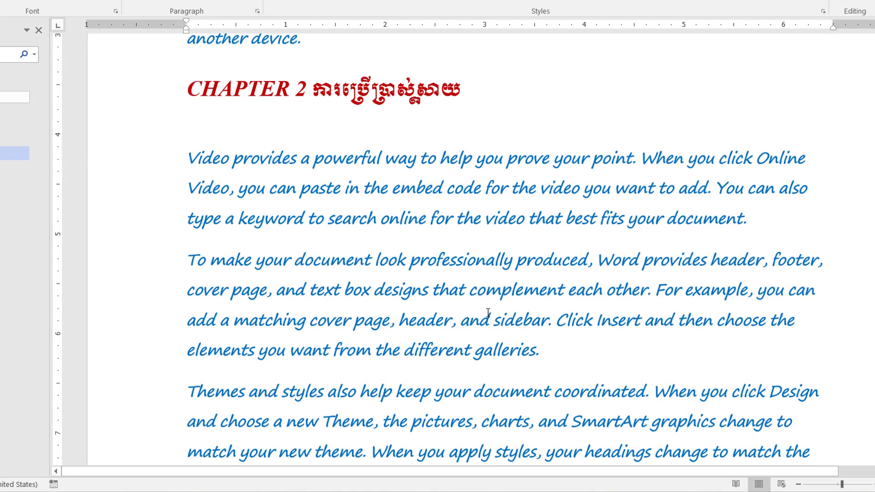
pyautogui.scroll(-3, 464, 321)
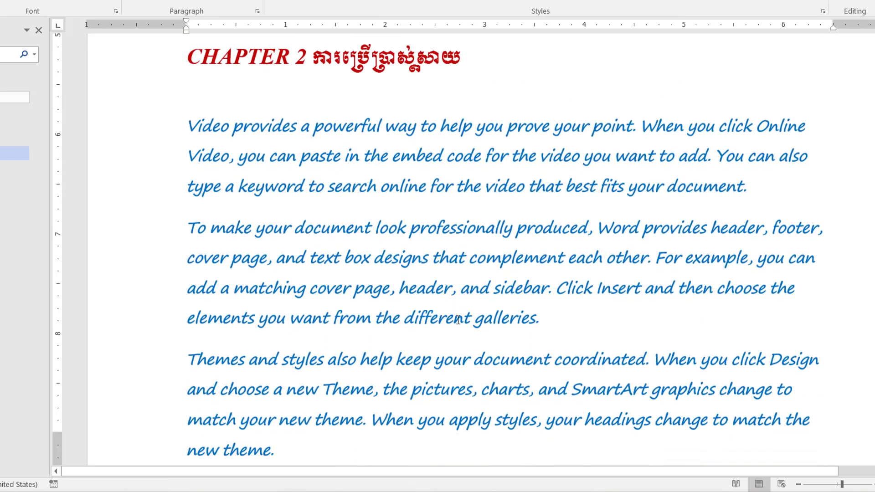
pyautogui.scroll(-5, 460, 321)
pyautogui.scroll(-2, 458, 321)
pyautogui.scroll(4, 409, 338)
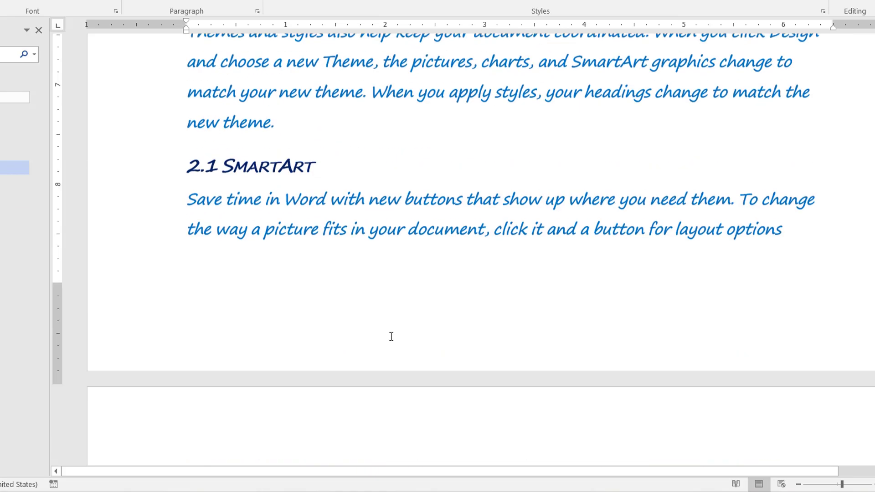
pyautogui.scroll(4, 391, 336)
pyautogui.scroll(3, 382, 342)
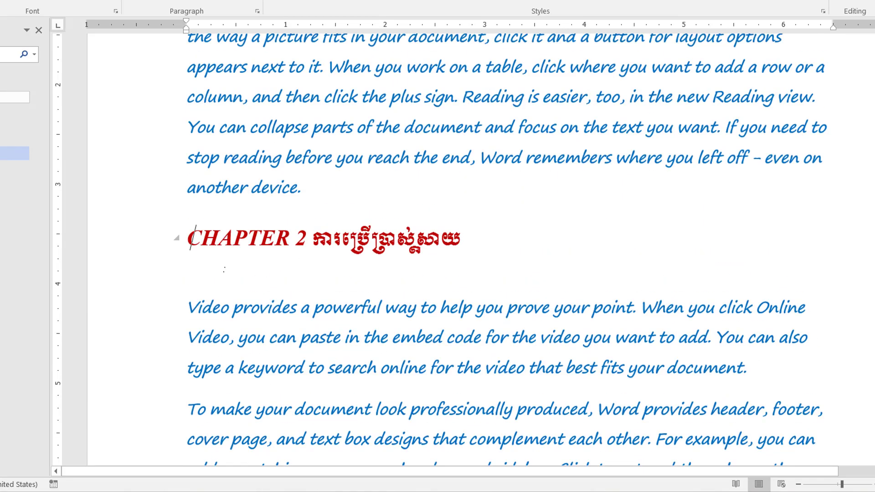
pyautogui.click(323, 199)
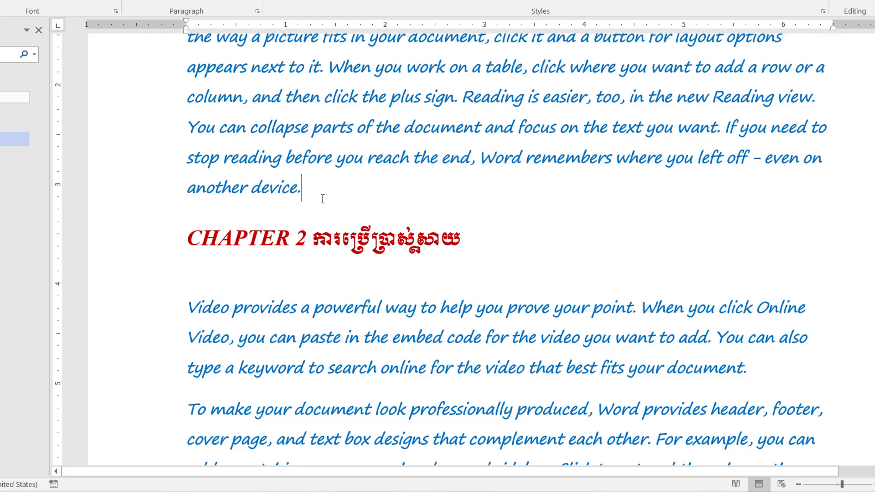
pyautogui.press('Return')
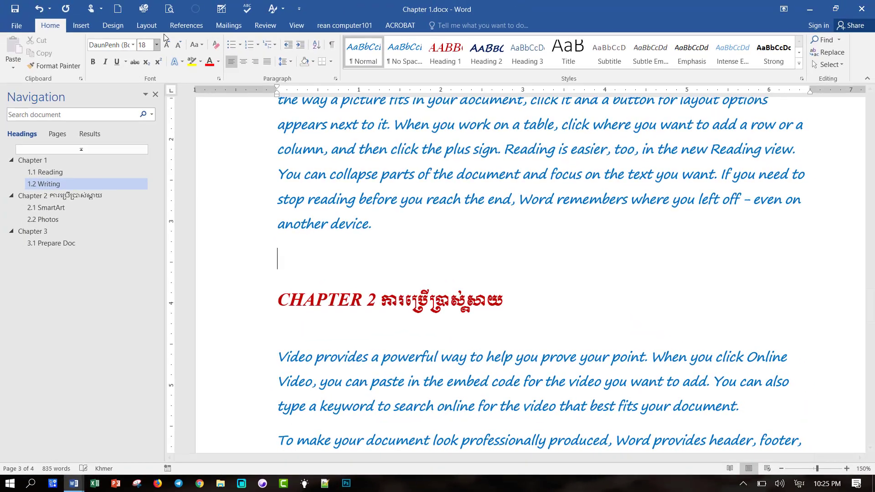
# Insert a Page break before CHAPTER 2 and delete the leftover empty line above it
pyautogui.click(153, 28)
pyautogui.click(136, 40)
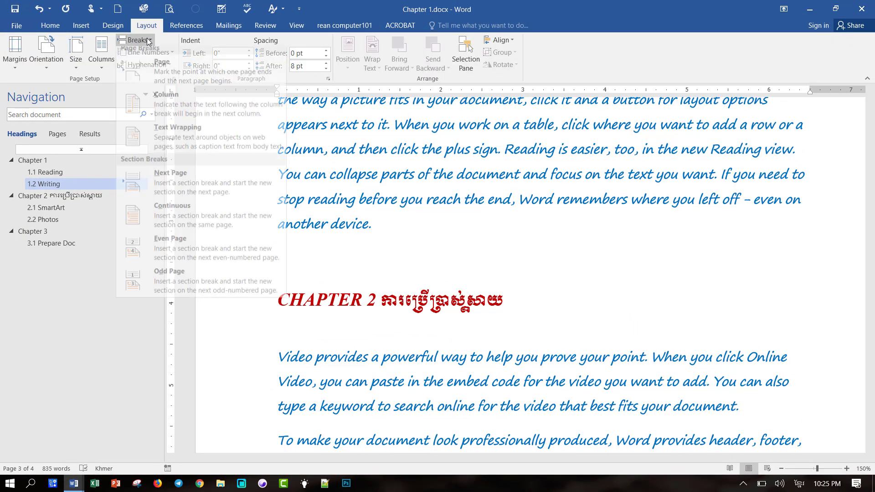
pyautogui.click(185, 76)
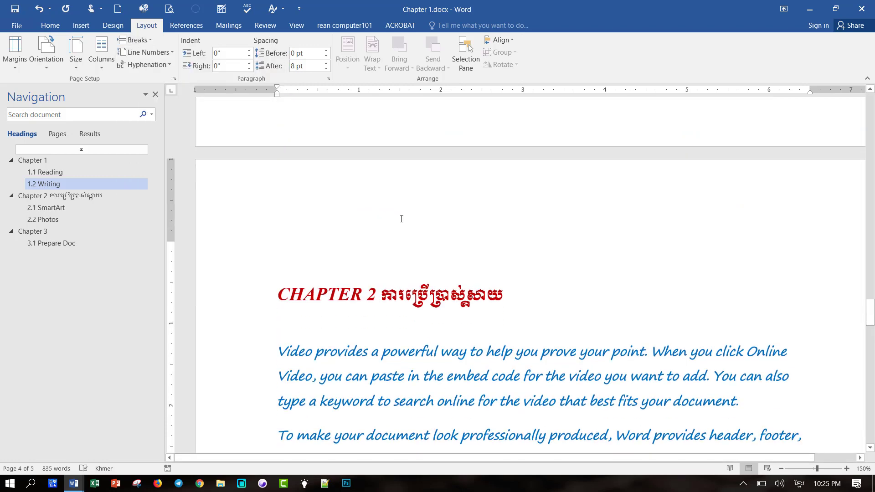
pyautogui.press('Delete')
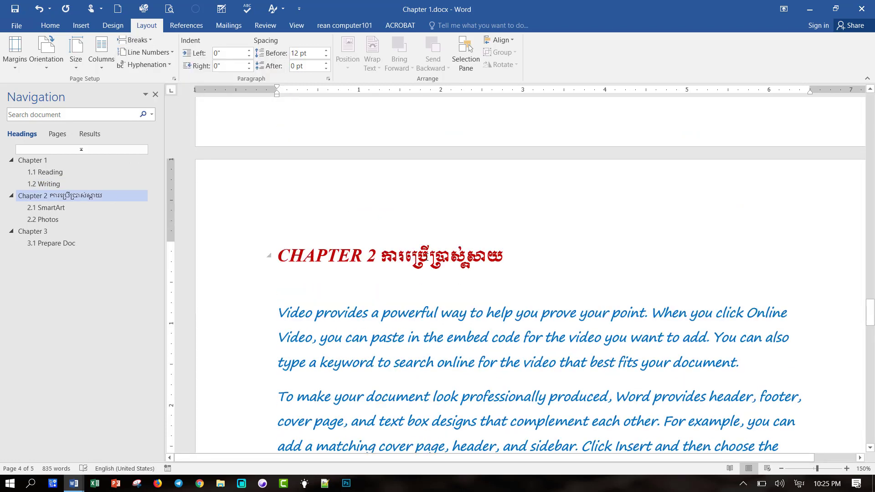
# Switch typing to English and append ' Format' to the 2.1 SmartArt heading
pyautogui.scroll(-5, 514, 272)
pyautogui.scroll(-4, 456, 228)
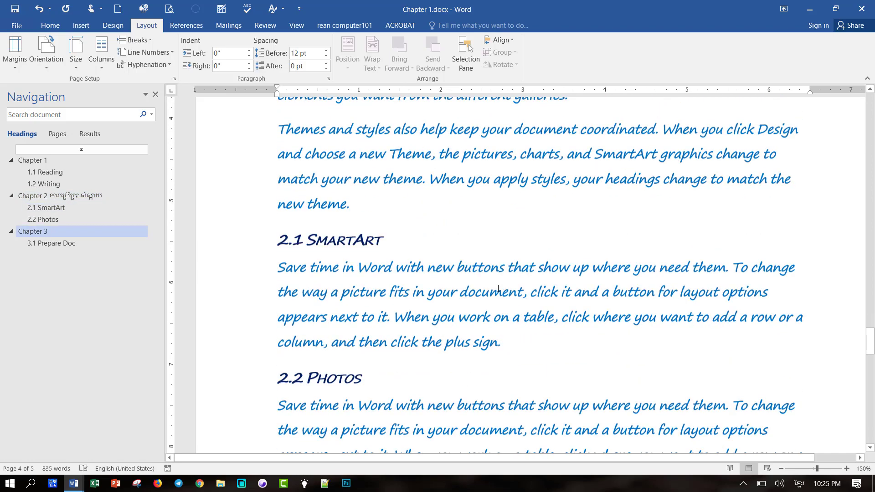
pyautogui.scroll(-1, 418, 202)
pyautogui.click(406, 171)
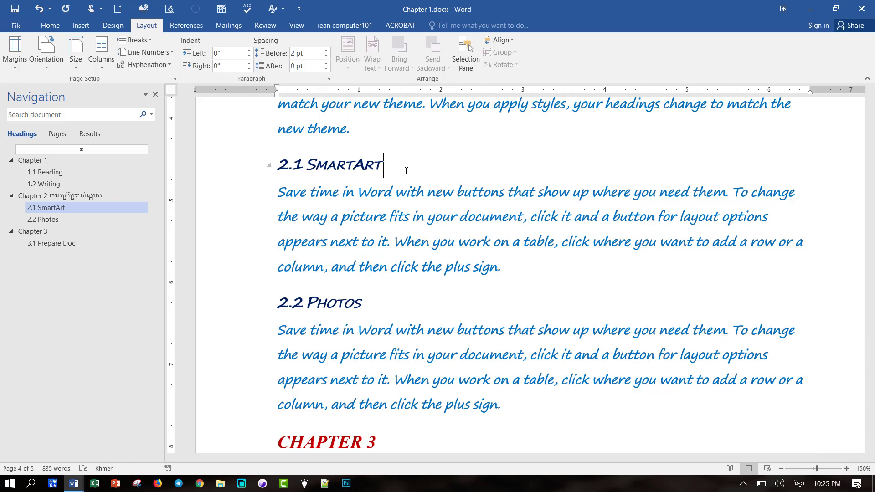
pyautogui.write('ស')
pyautogui.press('BackSpace')
pyautogui.hotkey('alt', 'shift')
pyautogui.write(' Format')
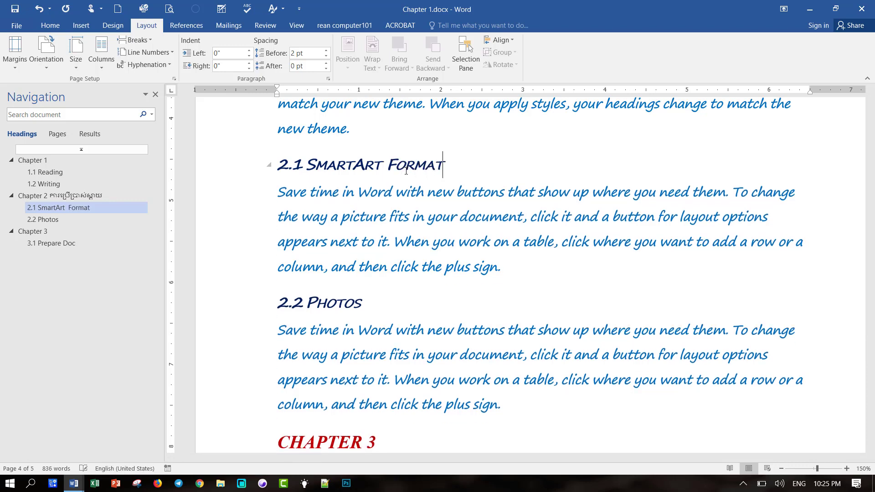
pyautogui.scroll(3, 446, 165)
# Update only the page numbers in the table of contents
pyautogui.scroll(3, 451, 201)
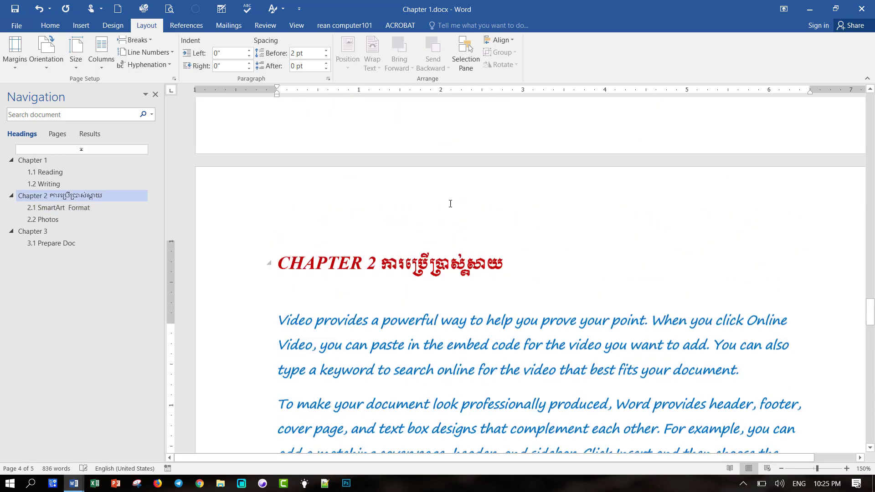
pyautogui.scroll(3, 450, 203)
pyautogui.scroll(3, 451, 204)
pyautogui.scroll(1, 450, 204)
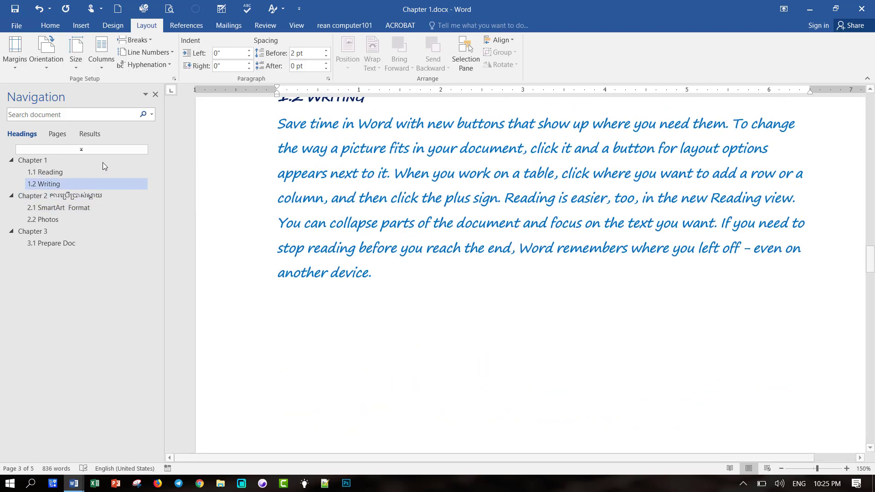
pyautogui.click(54, 160)
pyautogui.scroll(3, 392, 206)
pyautogui.scroll(3, 437, 211)
pyautogui.scroll(3, 436, 211)
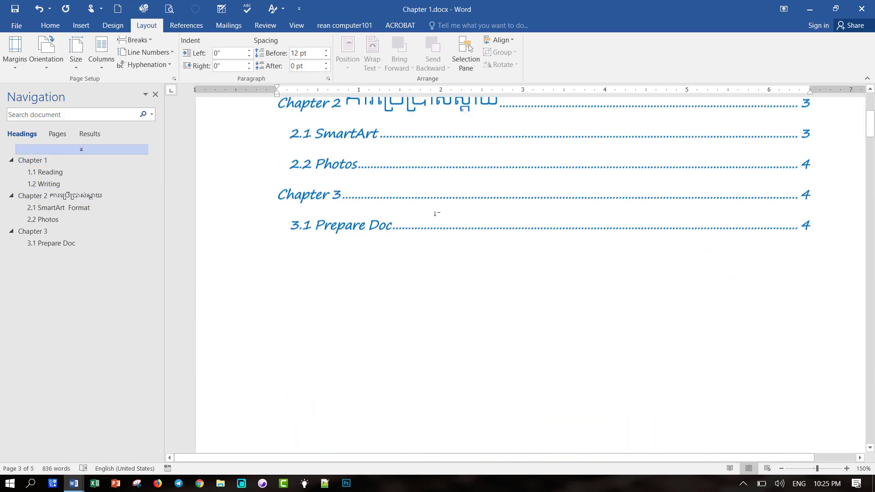
pyautogui.scroll(3, 436, 213)
pyautogui.click(342, 228)
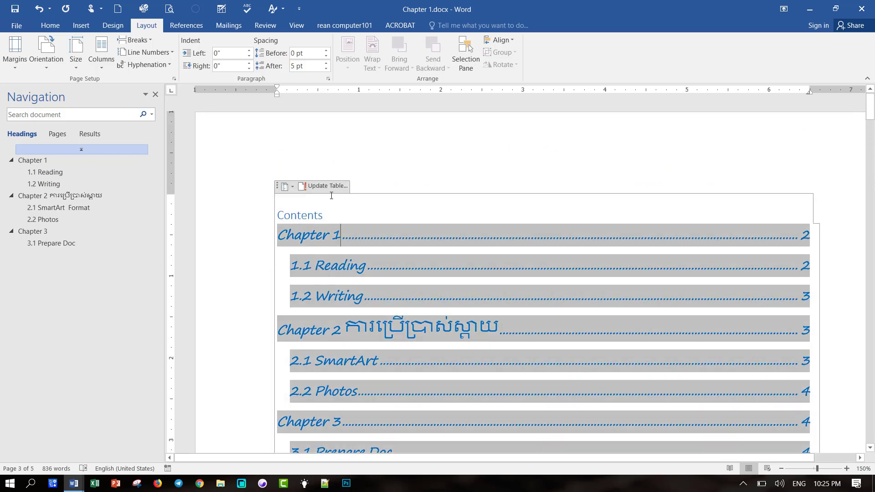
pyautogui.click(327, 188)
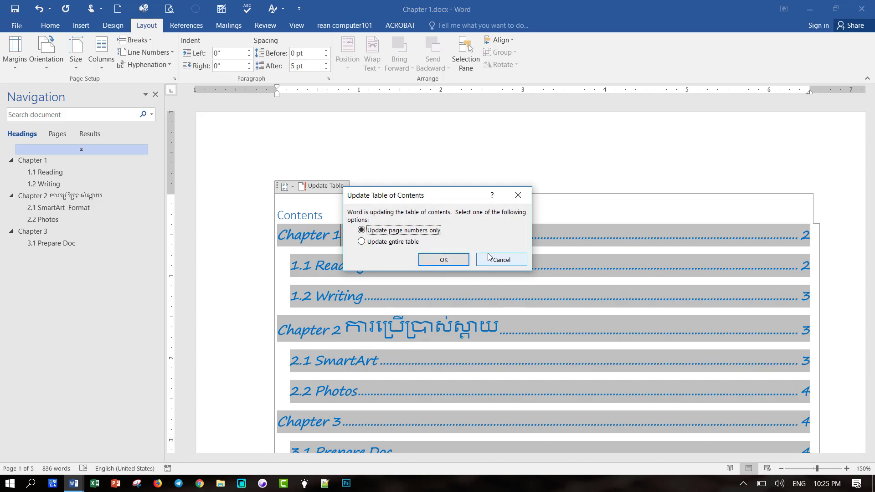
pyautogui.click(444, 259)
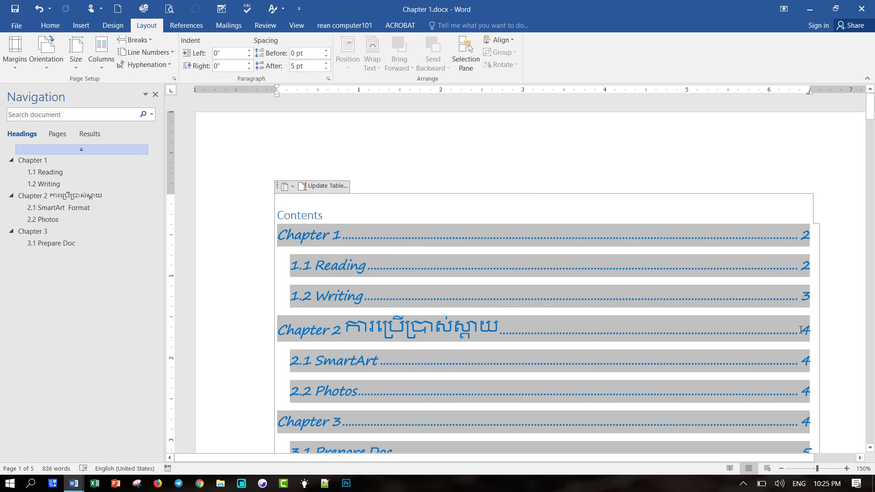
# Update the entire table of contents so entry 2.1 reads 'SmartArt Format'
pyautogui.click(377, 360)
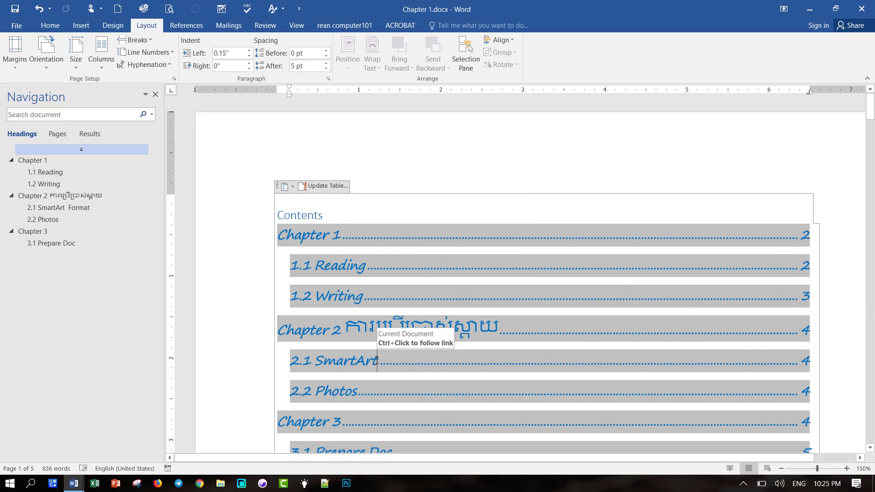
pyautogui.click(773, 334)
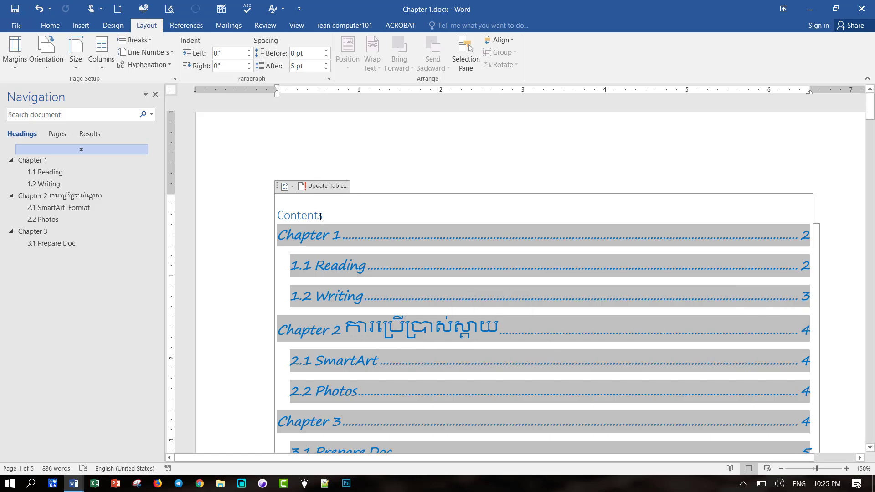
pyautogui.click(313, 187)
pyautogui.click(385, 242)
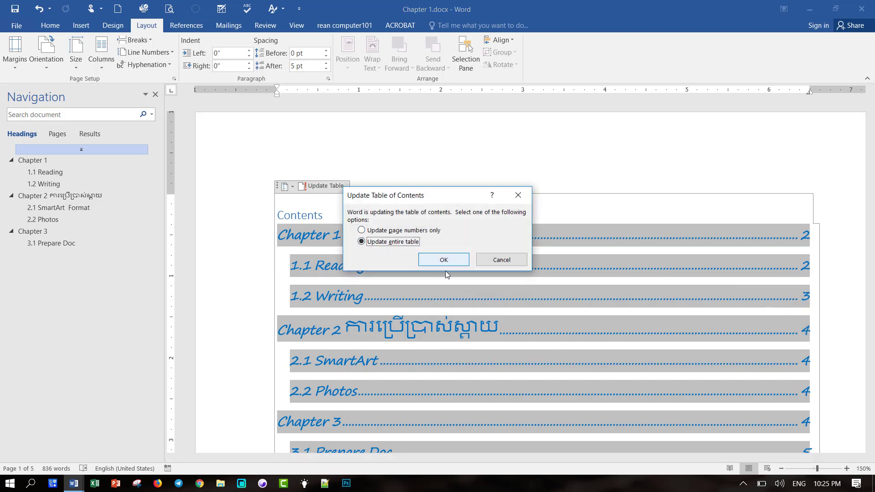
pyautogui.click(451, 262)
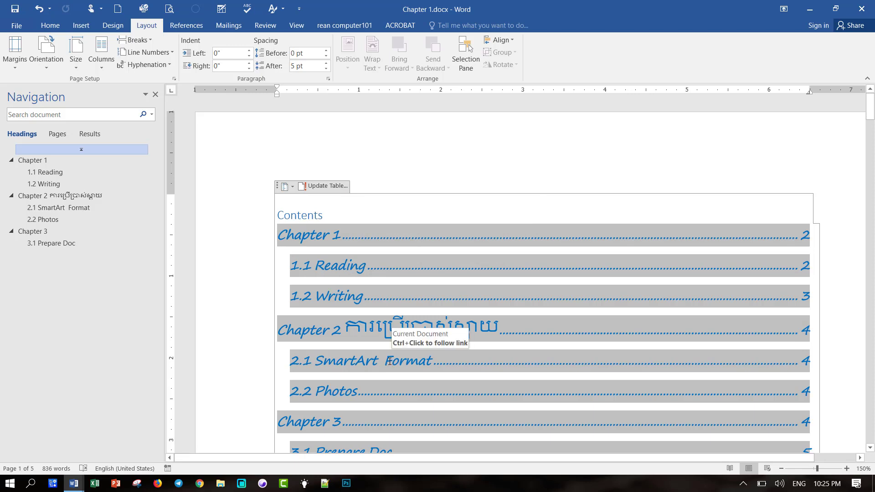
pyautogui.doubleClick(411, 361)
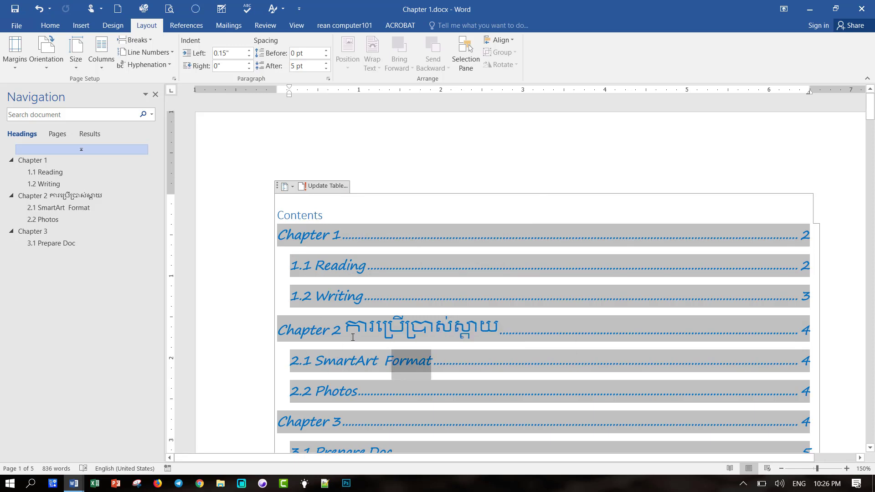
# Undo the last change so the 2.1 contents entry reads 'SmartArt' again
pyautogui.moveTo(353, 337); pyautogui.dragTo(499, 337)
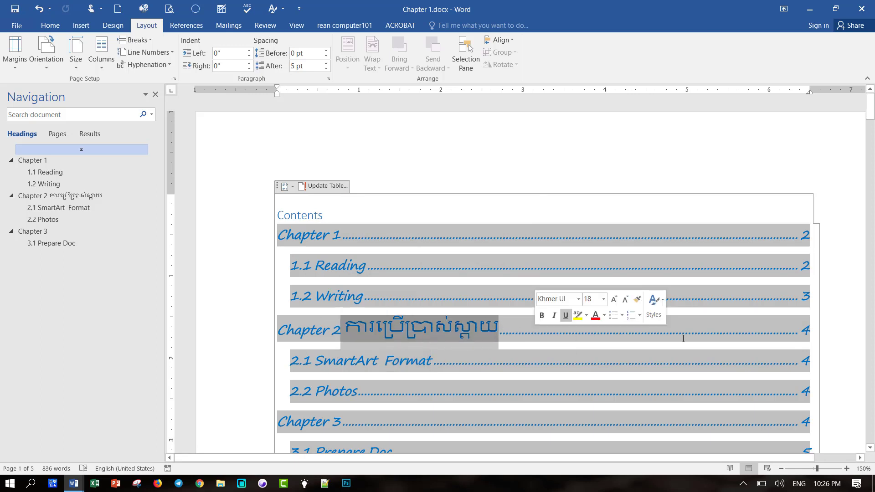
pyautogui.scroll(-2, 675, 335)
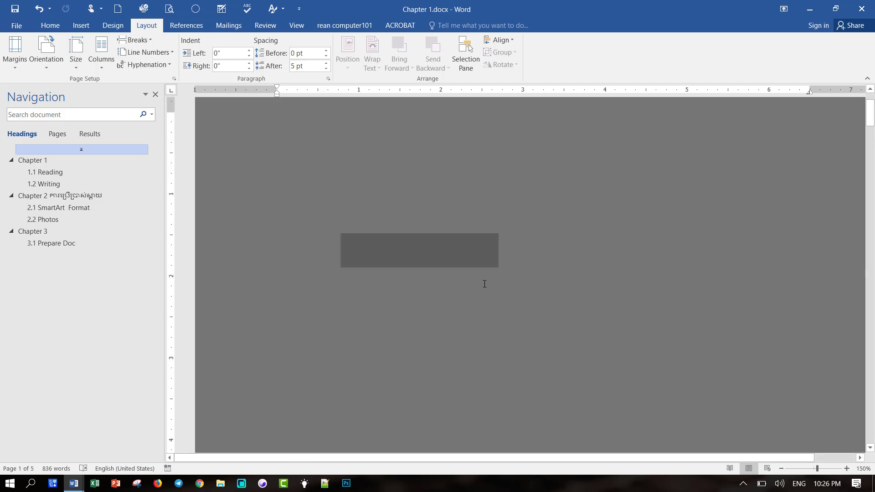
pyautogui.scroll(3, 546, 250)
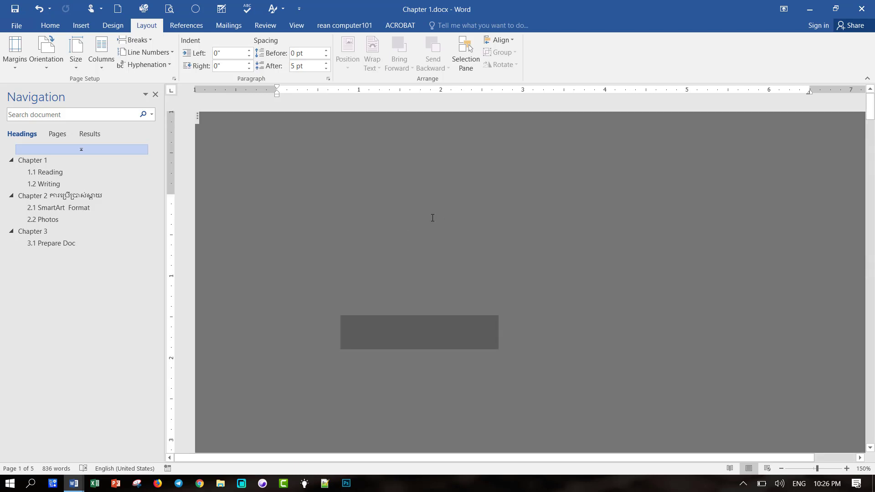
pyautogui.click(230, 164)
pyautogui.scroll(-3, 305, 210)
pyautogui.scroll(-5, 445, 231)
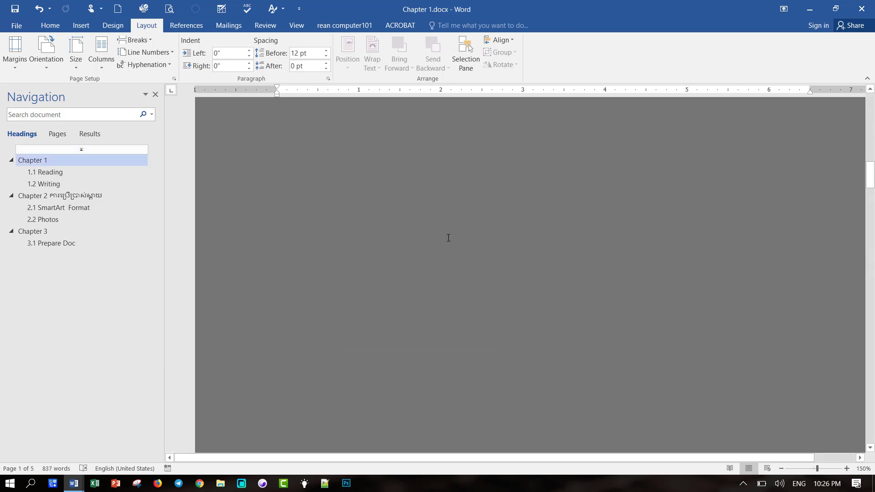
pyautogui.scroll(-5, 447, 238)
pyautogui.scroll(-5, 449, 238)
pyautogui.scroll(-3, 448, 238)
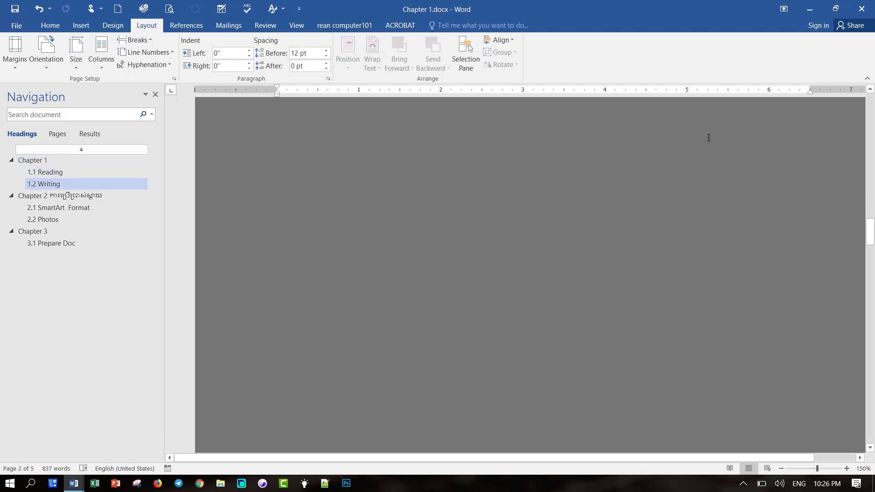
pyautogui.click(362, 225)
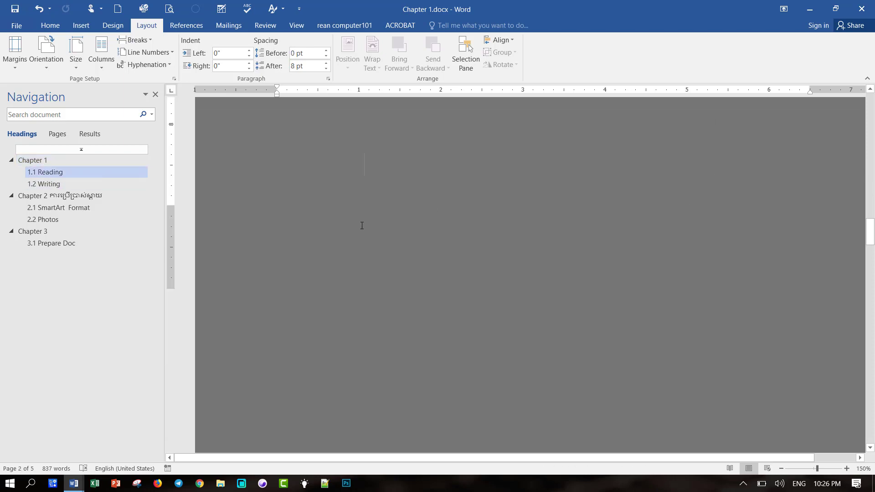
pyautogui.hotkey('ctrl', 'z')
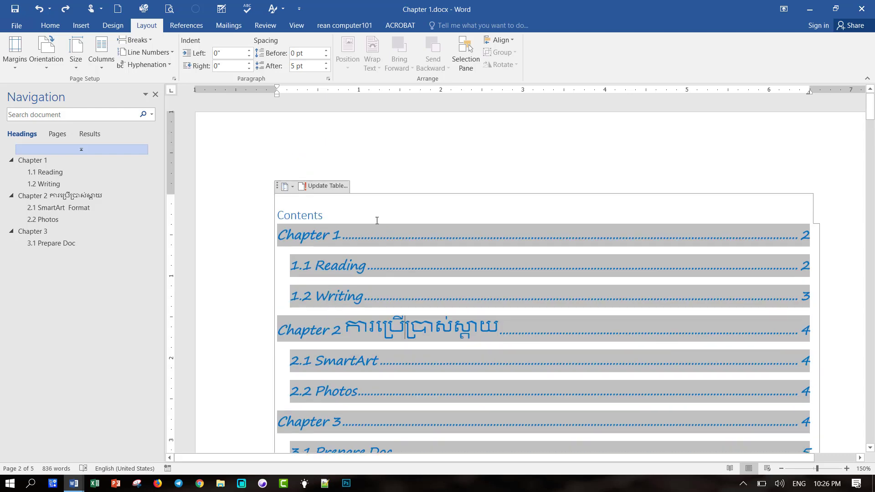
# Put the insertion point back at the end of the Contents heading
pyautogui.click(352, 211)
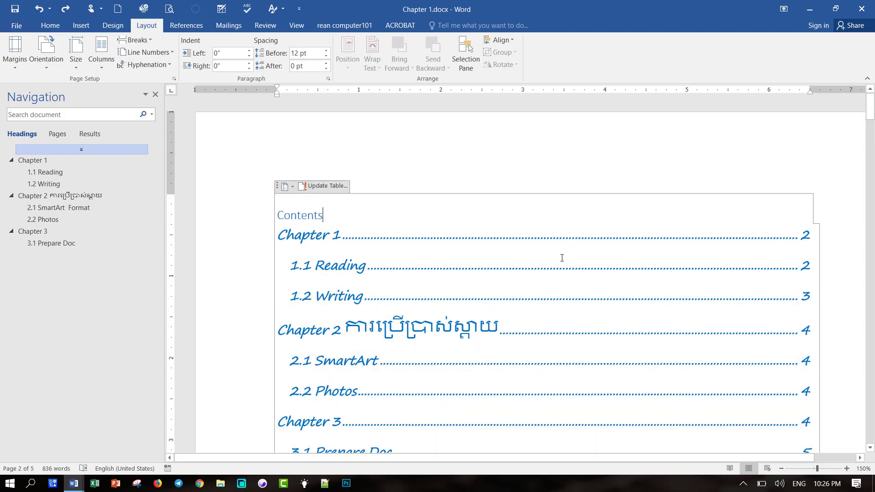
pyautogui.scroll(-2, 563, 257)
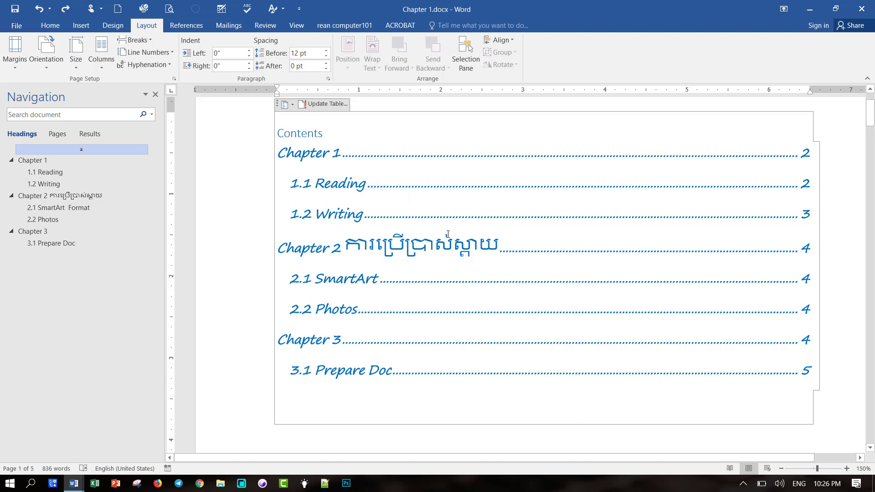
pyautogui.scroll(1, 456, 232)
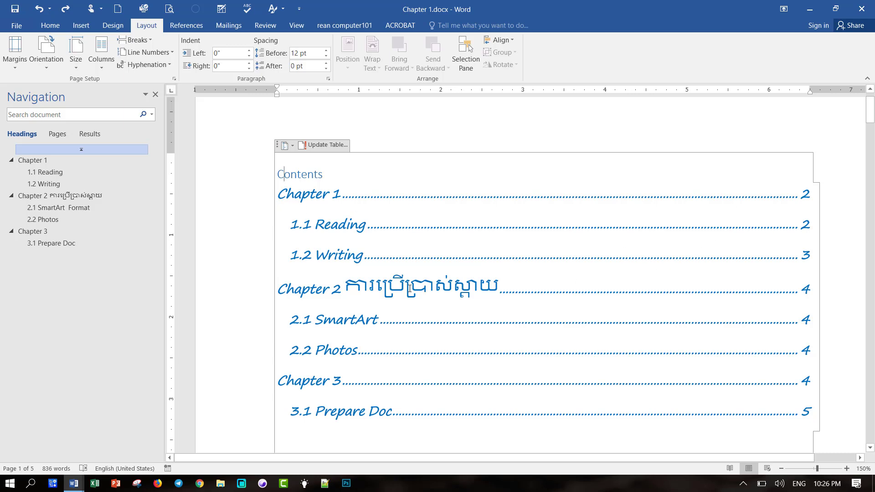
pyautogui.click(292, 225)
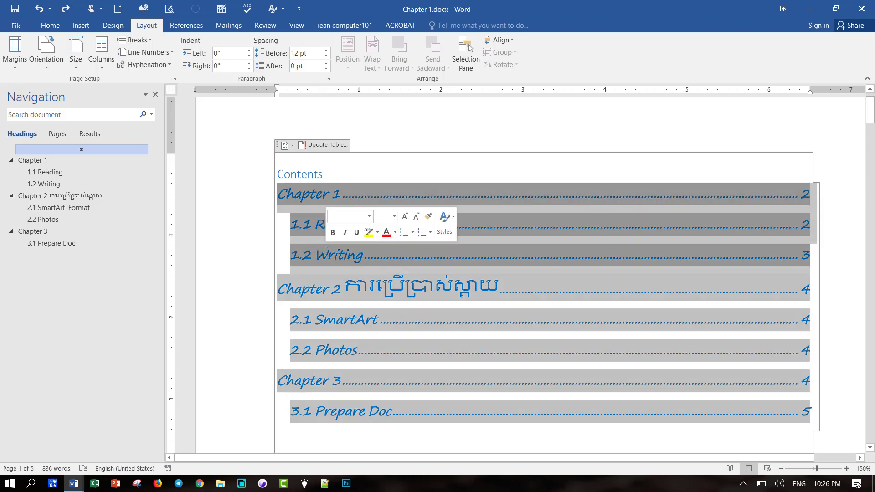
pyautogui.click(327, 172)
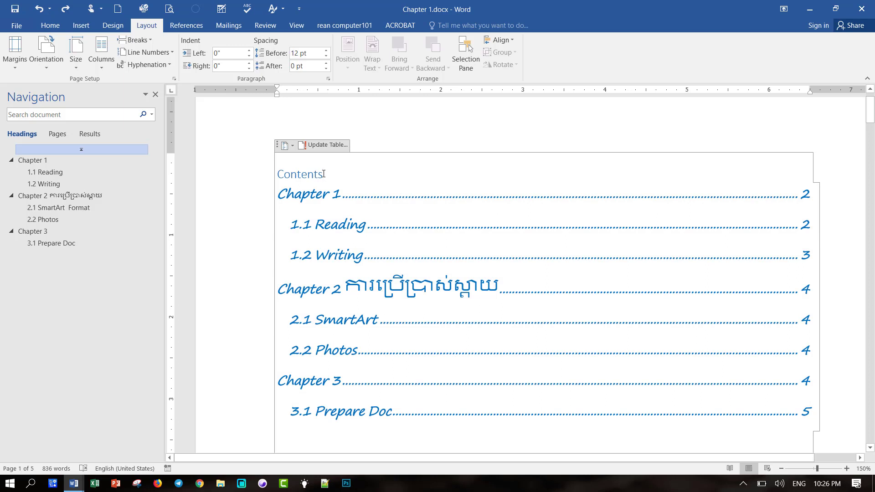
pyautogui.click(286, 145)
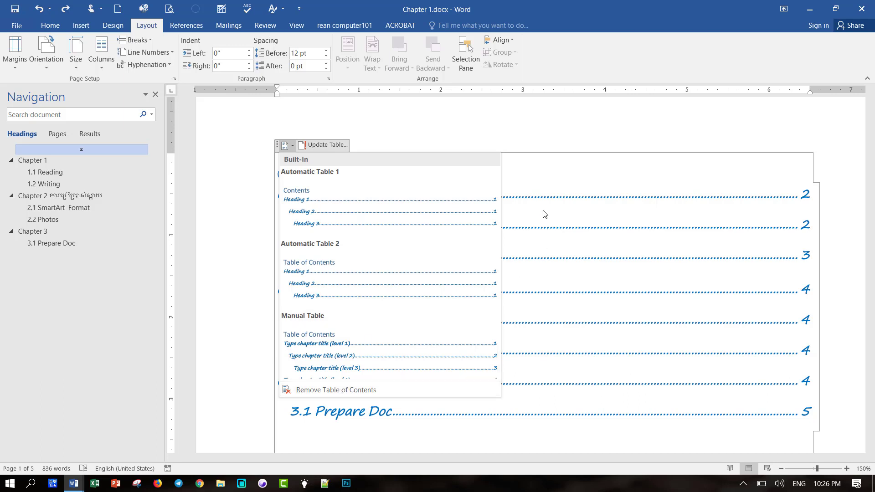
# Replace the table of contents with a custom one set to Show levels 1
pyautogui.click(545, 182)
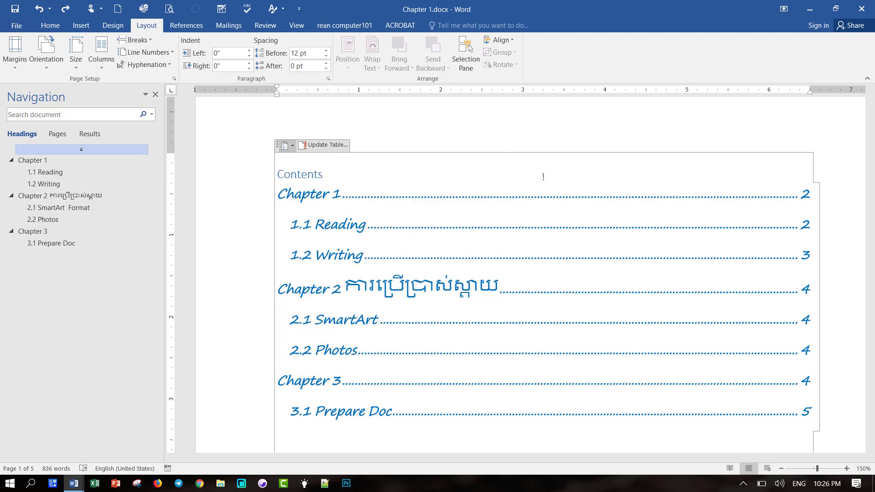
pyautogui.click(183, 27)
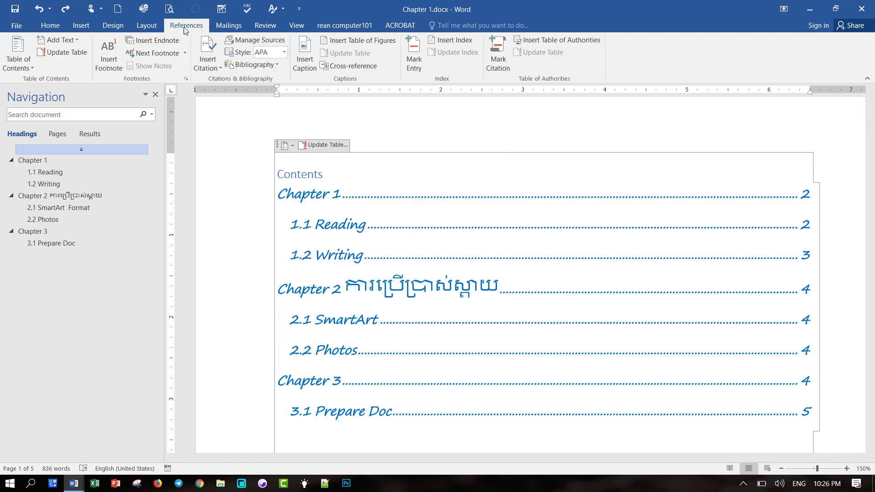
pyautogui.click(33, 71)
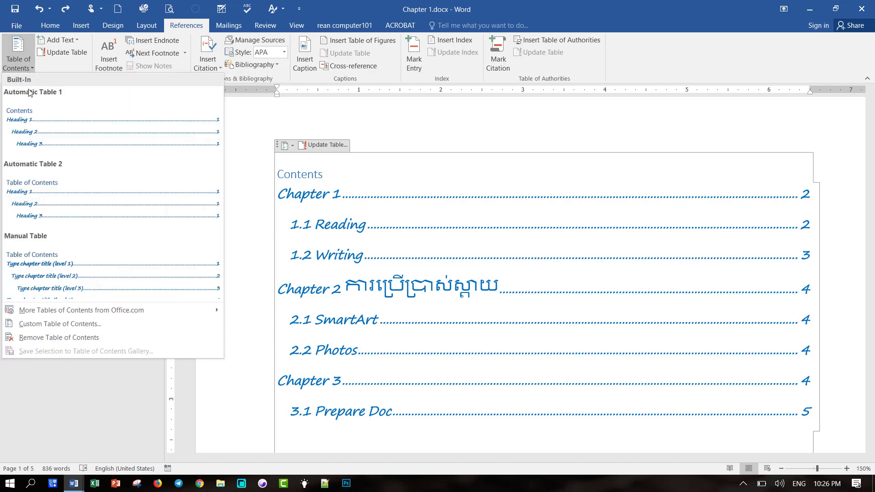
pyautogui.click(89, 327)
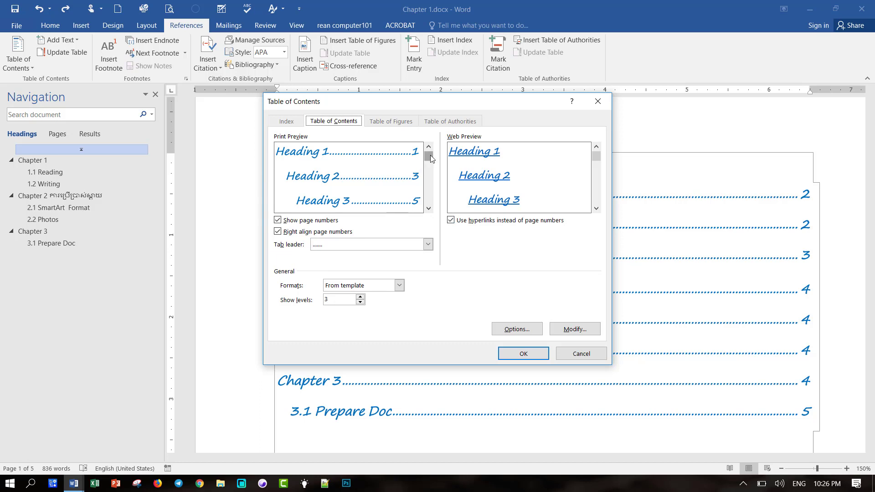
pyautogui.moveTo(430, 155)
pyautogui.mouseDown()
pyautogui.moveTo(432, 179)
pyautogui.moveTo(430, 155)
pyautogui.mouseUp()
pyautogui.moveTo(442, 104); pyautogui.dragTo(575, 104)
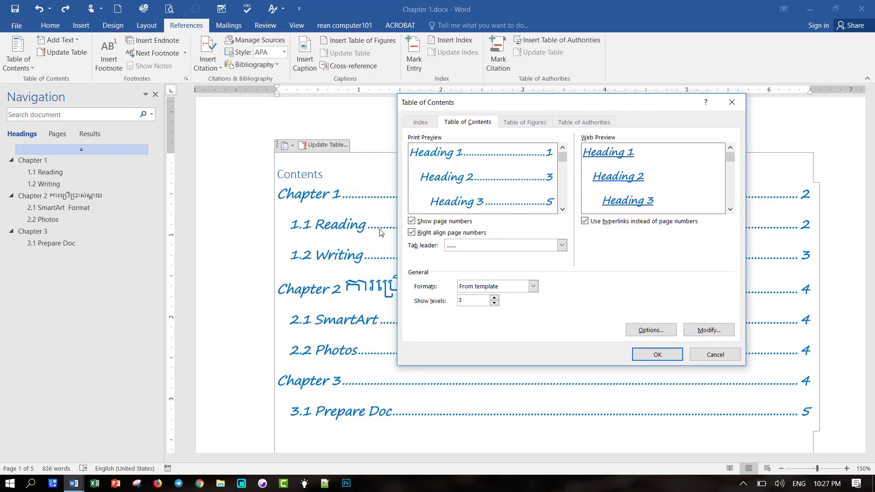
pyautogui.click(496, 303)
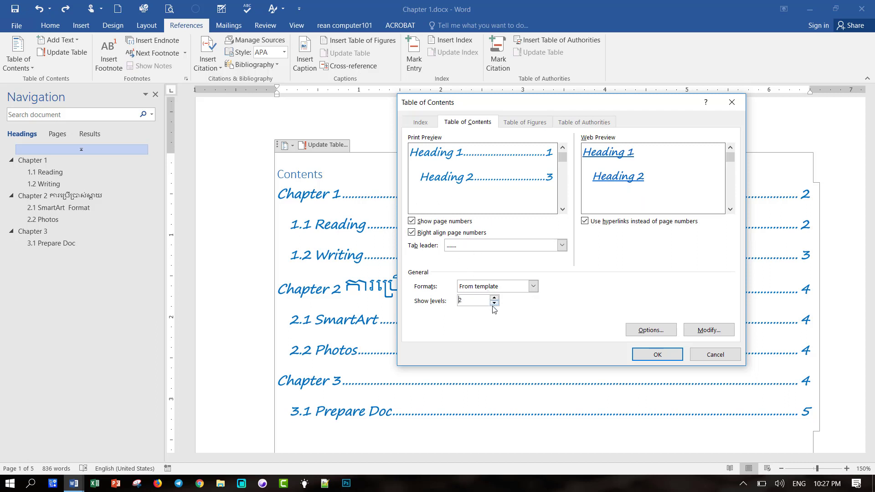
pyautogui.click(494, 303)
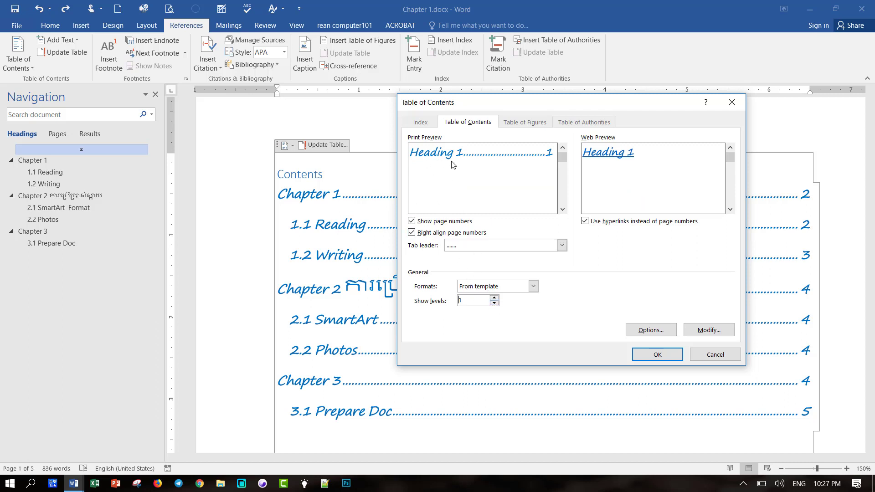
pyautogui.click(661, 356)
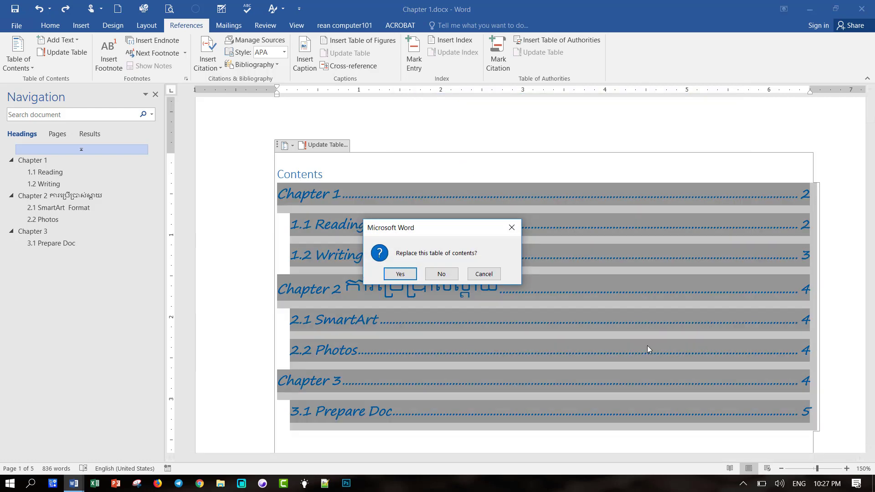
pyautogui.click(401, 274)
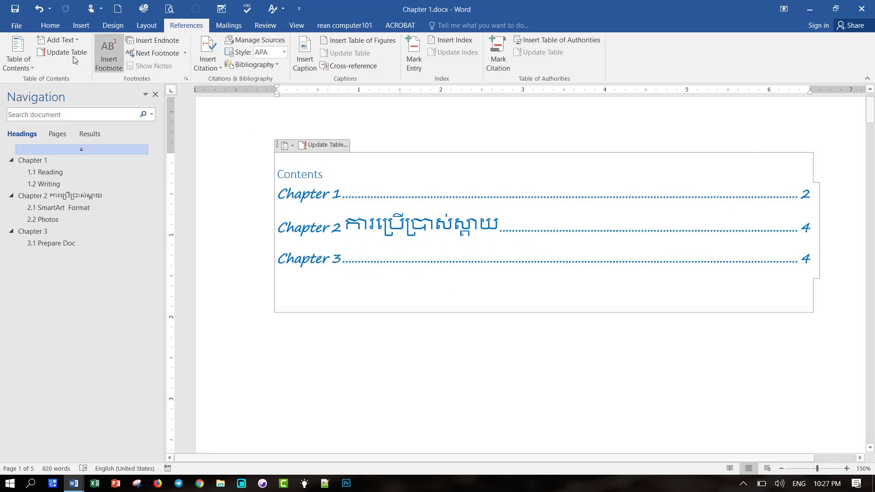
# Set the custom table of contents to 2 levels, underline tab leader, right-aligned page numbers
pyautogui.click(32, 68)
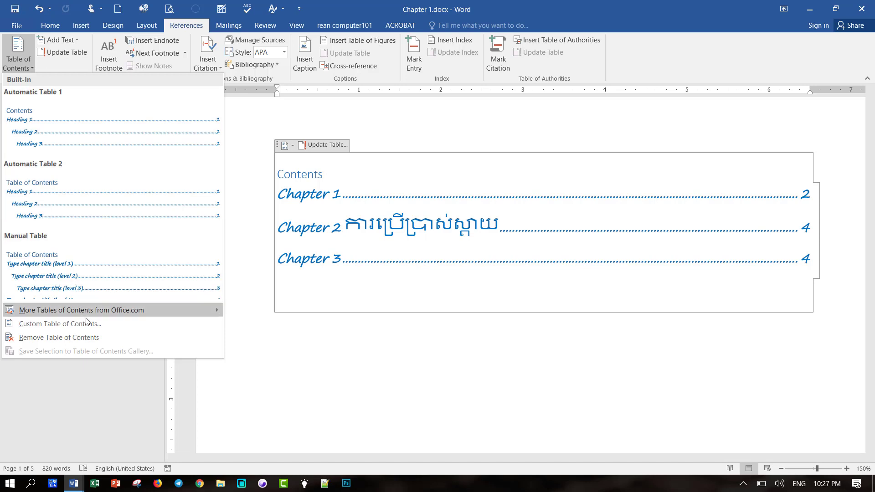
pyautogui.click(59, 323)
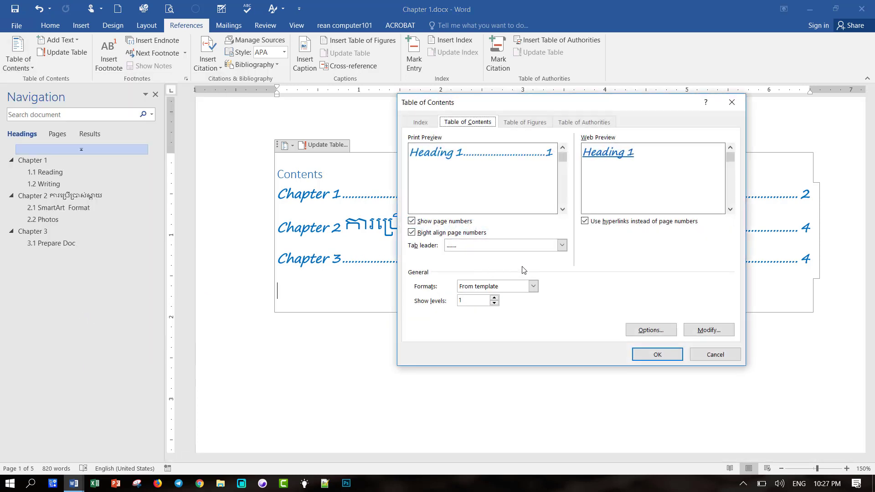
pyautogui.click(495, 297)
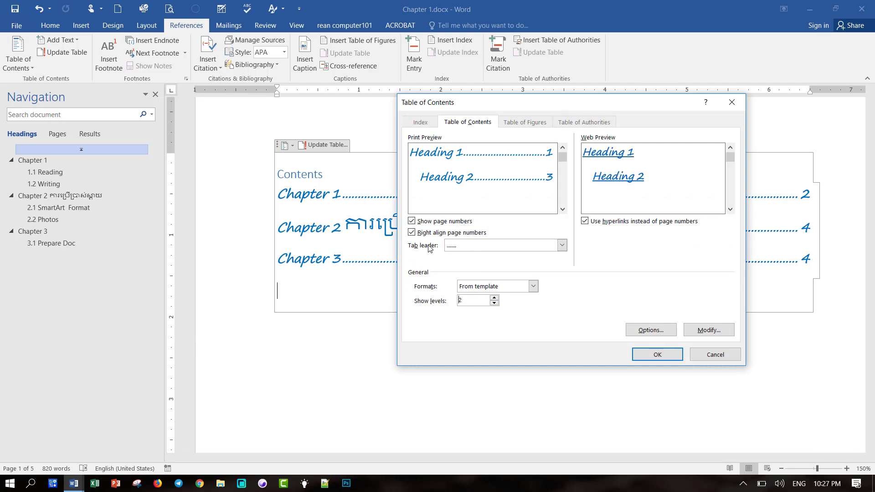
pyautogui.click(475, 247)
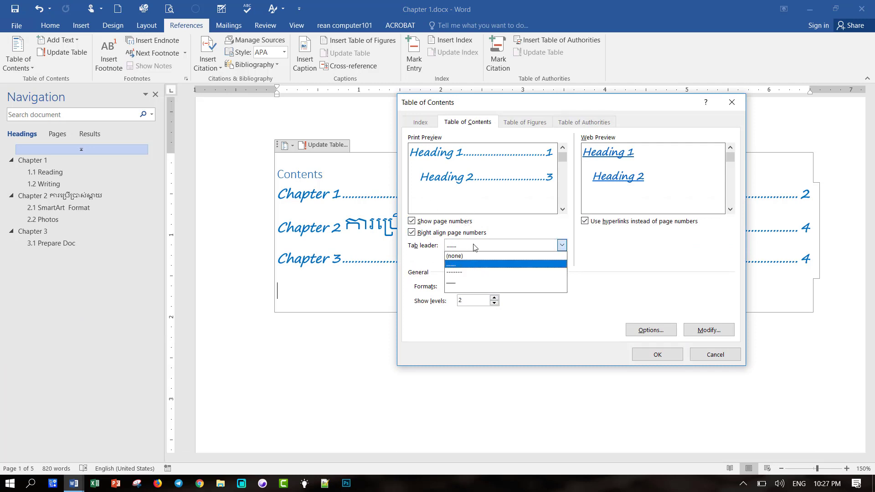
pyautogui.click(465, 283)
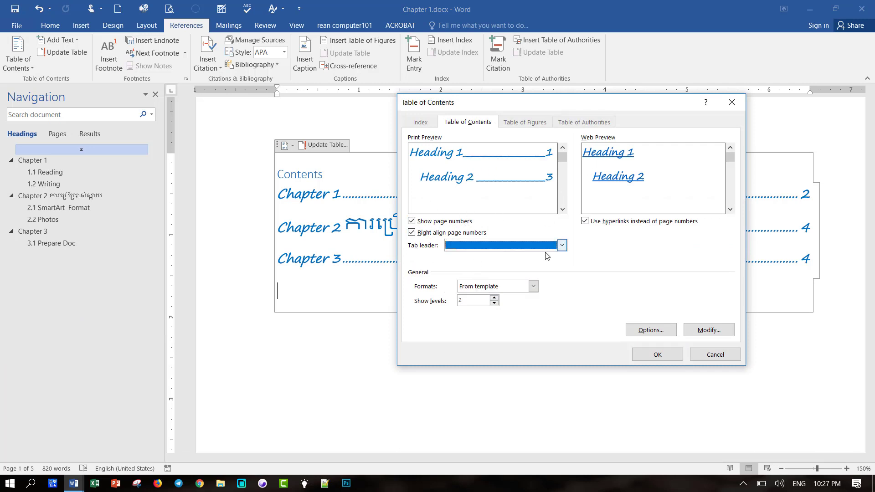
pyautogui.click(426, 224)
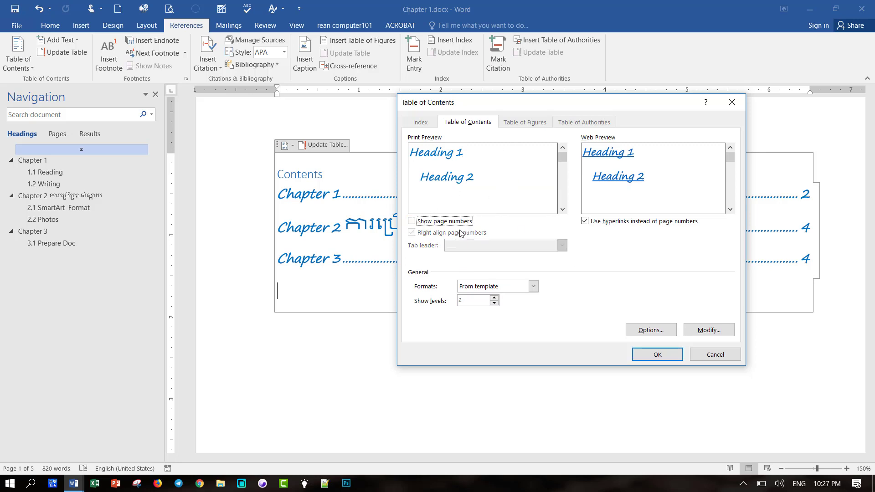
pyautogui.click(442, 224)
pyautogui.click(427, 234)
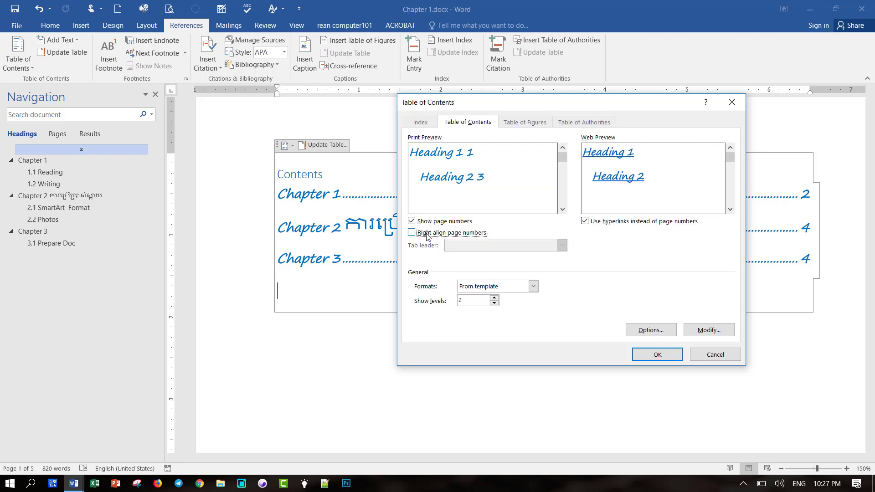
pyautogui.click(436, 233)
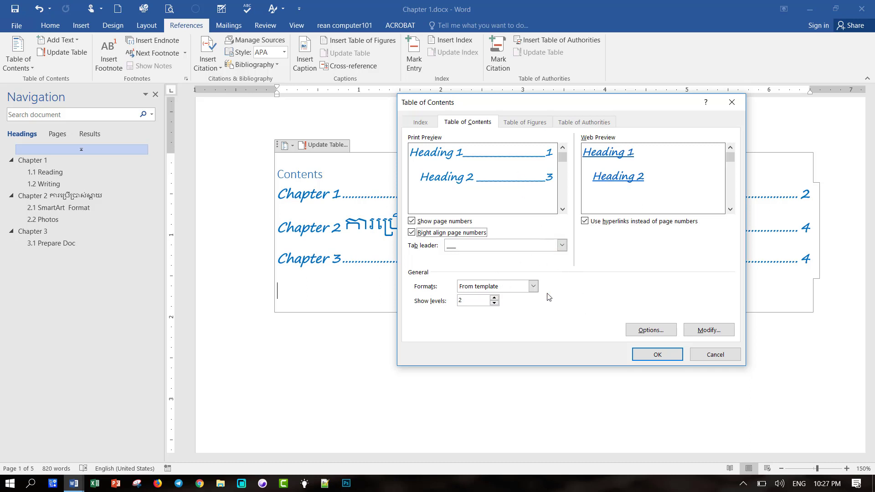
# Leave the style options unchanged and replace the existing table of contents
pyautogui.click(651, 329)
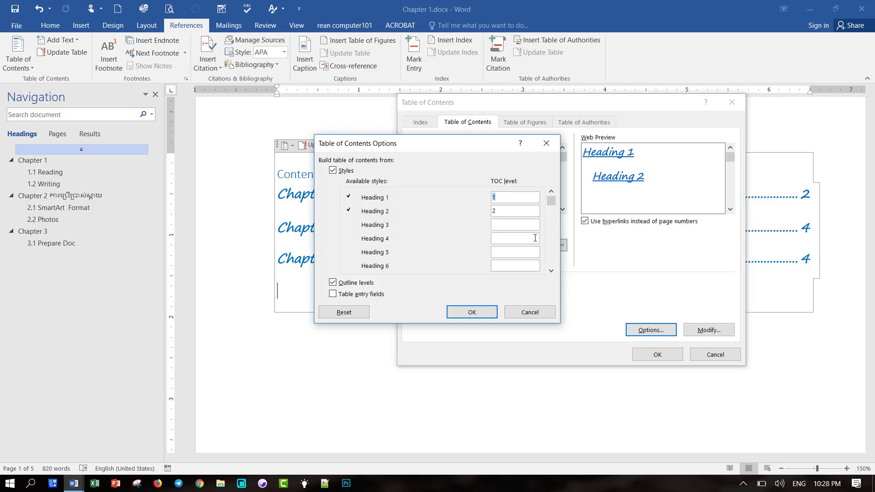
pyautogui.click(528, 313)
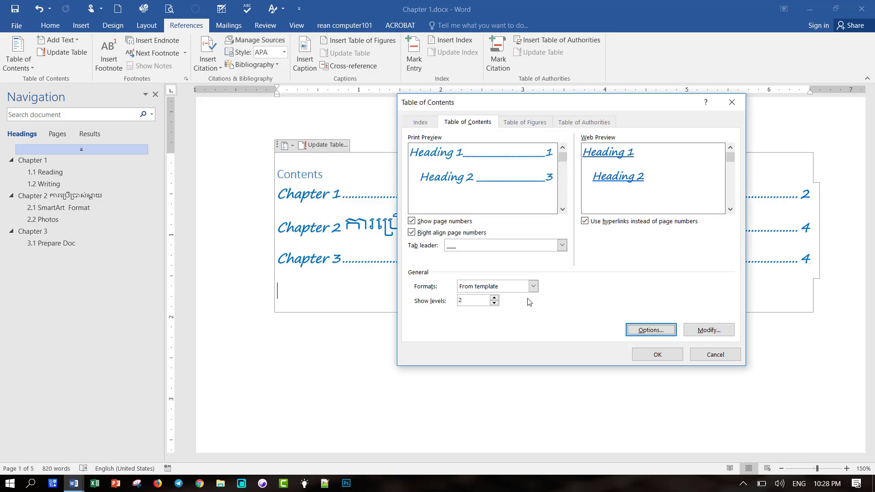
pyautogui.click(657, 356)
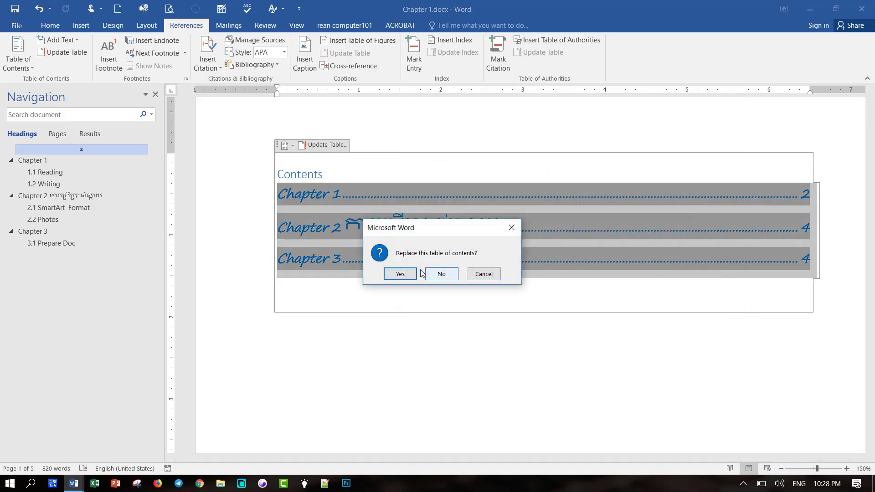
pyautogui.click(400, 274)
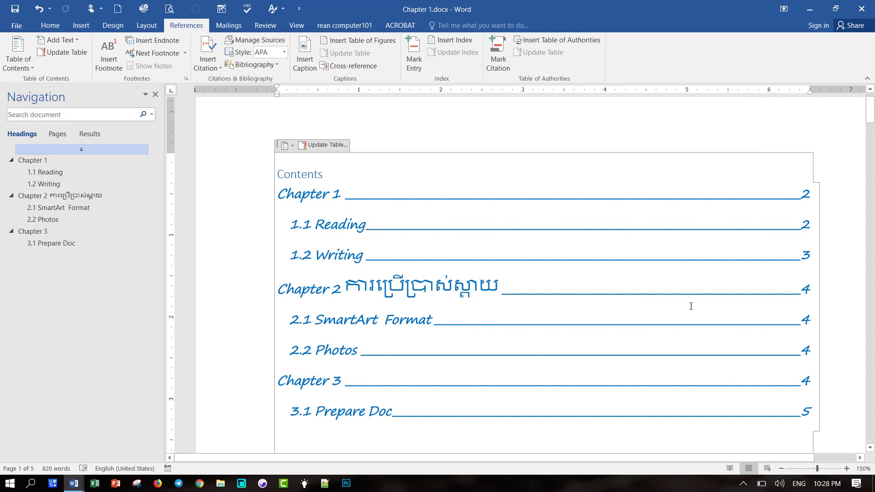
# Insert the Manual Table template from the Table of Contents gallery
pyautogui.scroll(-1, 691, 306)
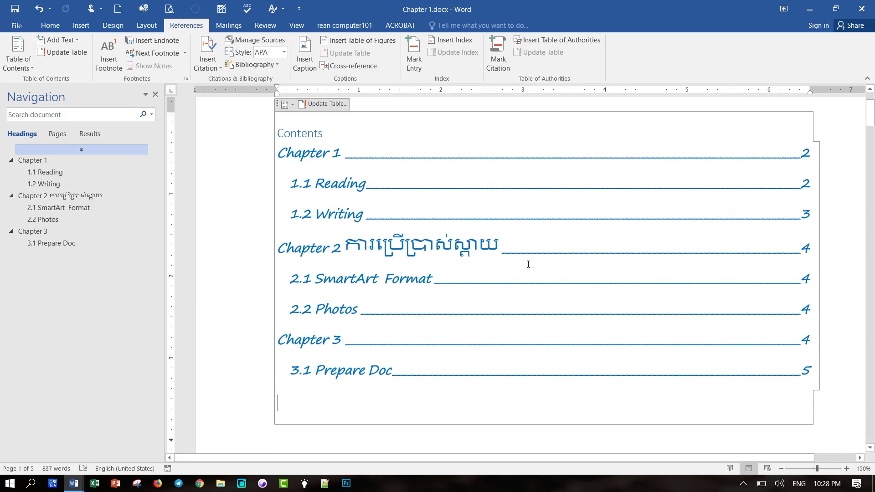
pyautogui.scroll(-5, 478, 262)
pyautogui.scroll(-3, 477, 260)
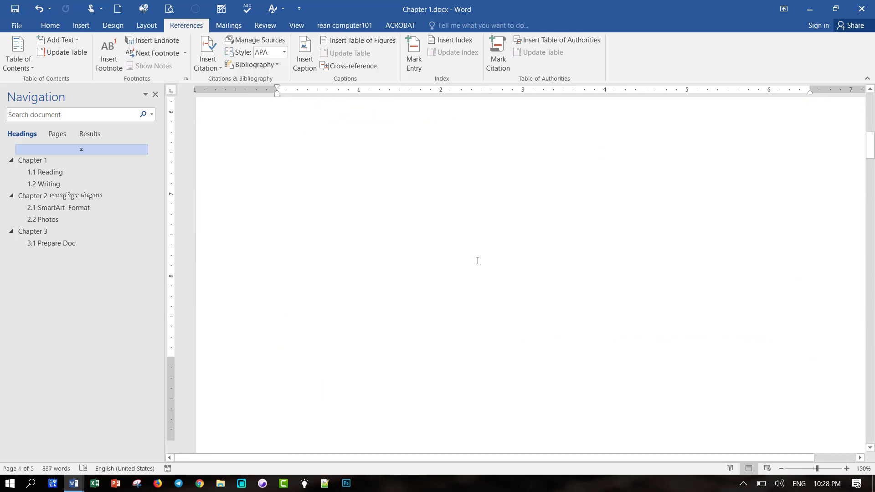
pyautogui.scroll(6, 480, 256)
pyautogui.scroll(1, 480, 257)
pyautogui.scroll(2, 480, 257)
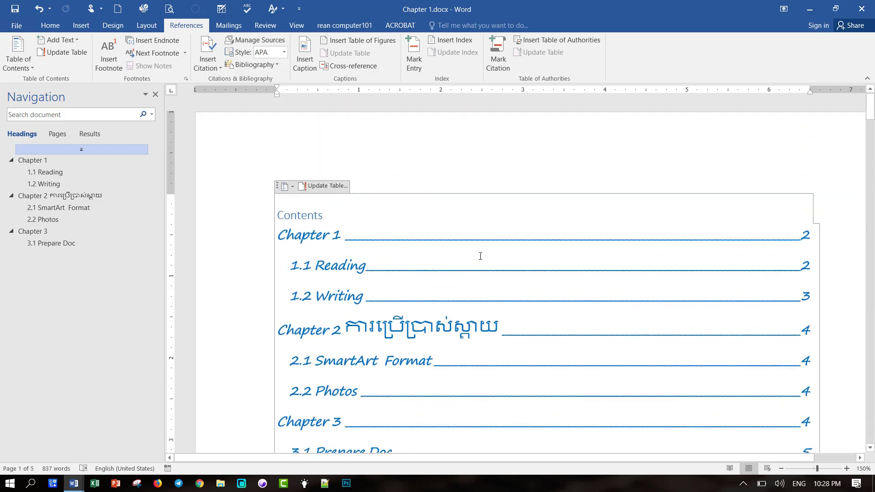
pyautogui.click(18, 60)
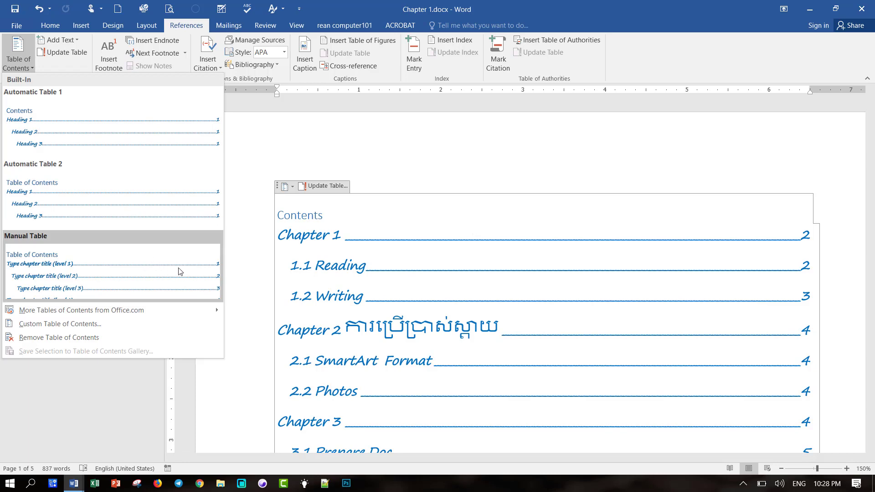
pyautogui.click(160, 260)
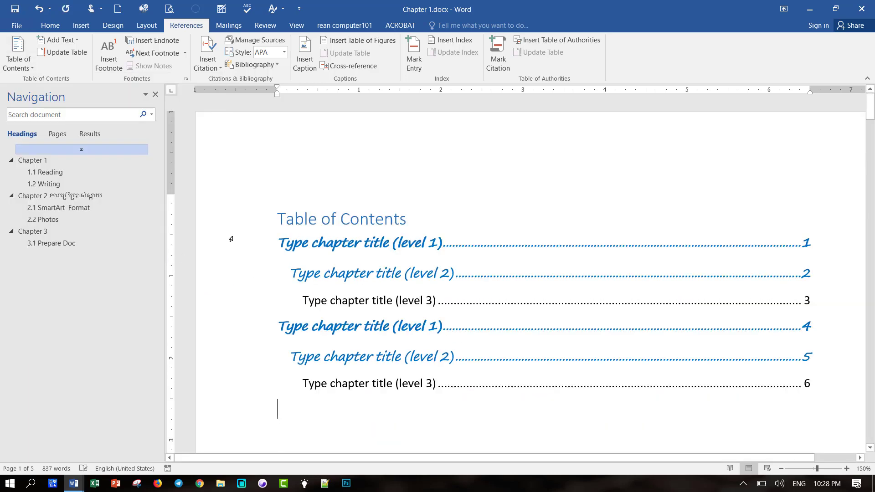
# Select the level 1 and level 2 placeholder entries in the manual table
pyautogui.click(415, 247)
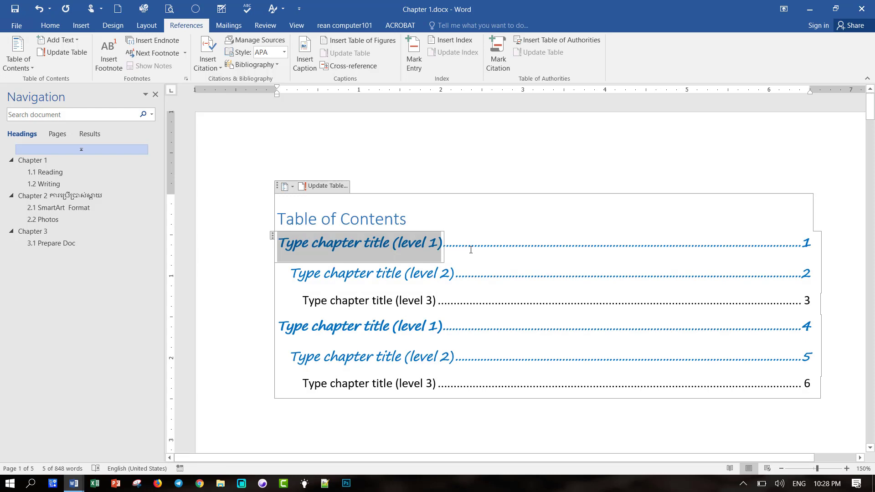
pyautogui.click(431, 278)
pyautogui.click(429, 326)
pyautogui.scroll(-4, 439, 269)
pyautogui.scroll(-3, 461, 316)
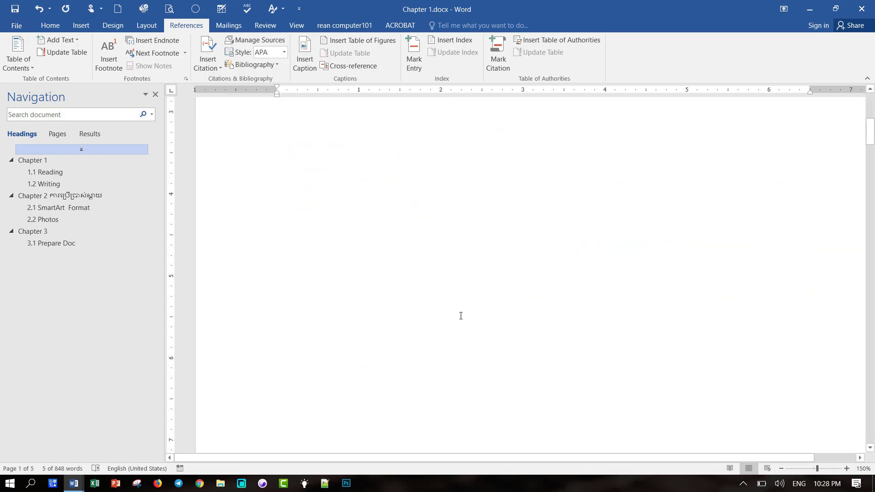
pyautogui.scroll(3, 462, 305)
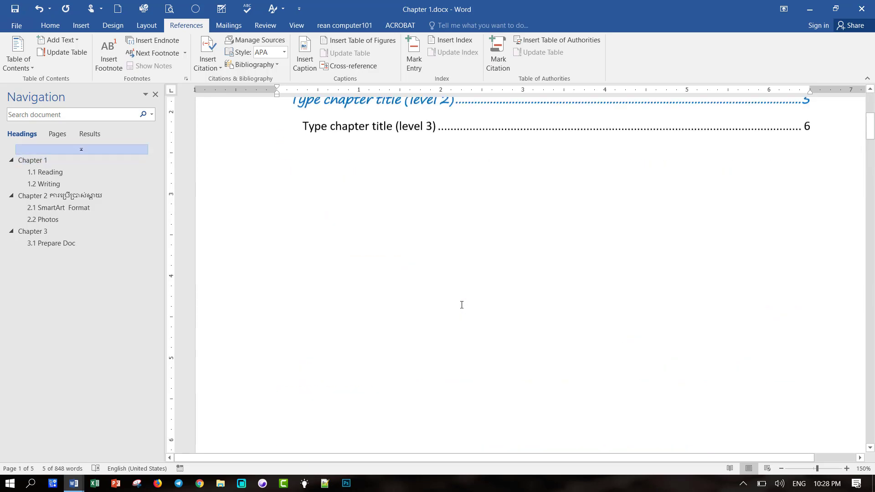
pyautogui.scroll(5, 462, 305)
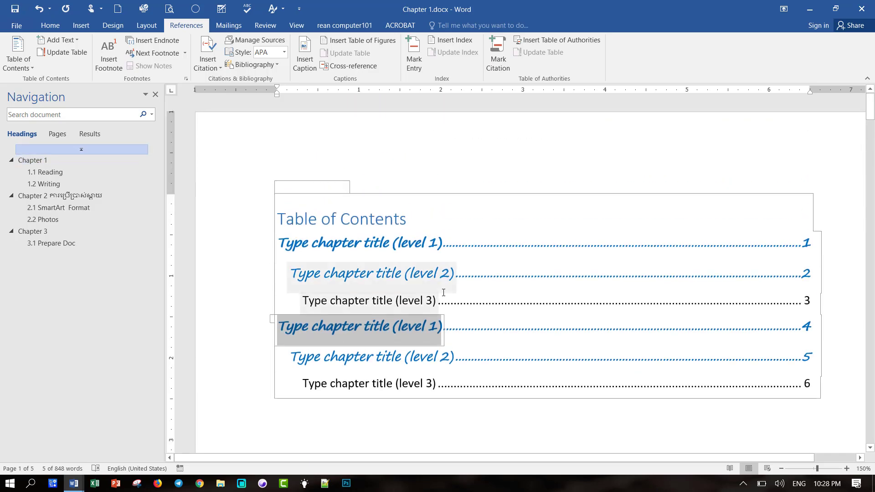
# Undo the Manual Table to restore the automatic Contents table
pyautogui.hotkey('ctrl', 'z')
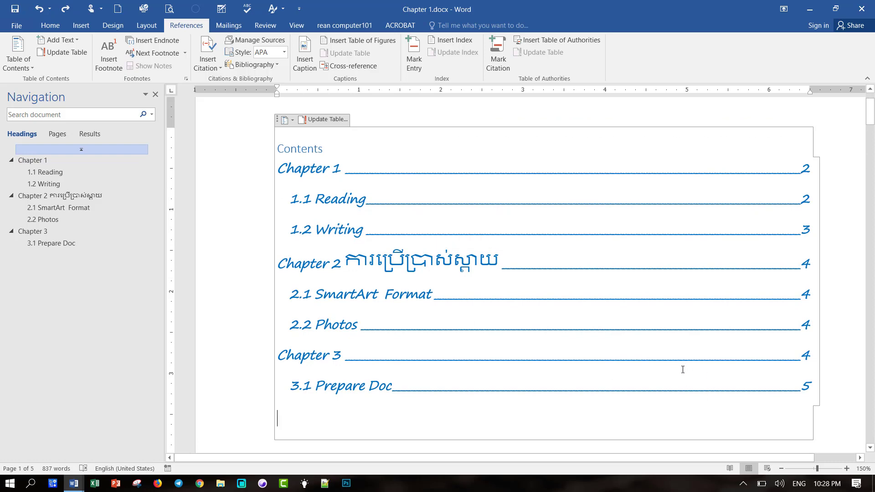
pyautogui.middleClick(836, 385)
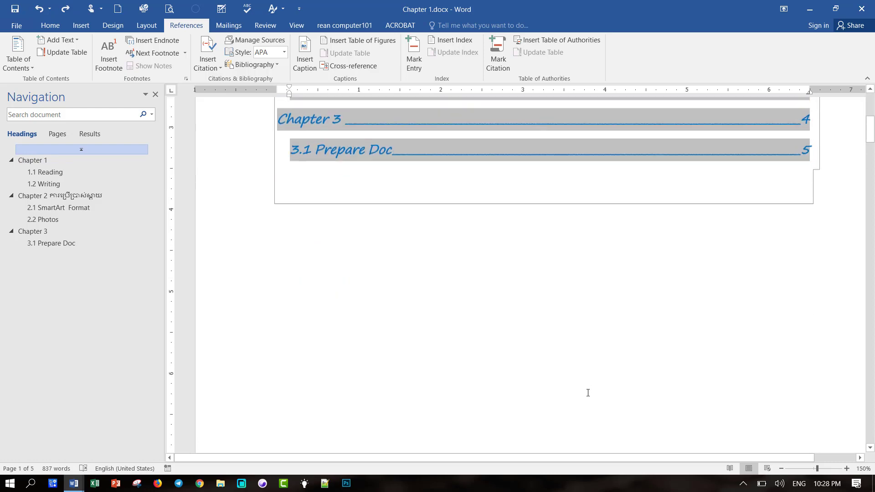
pyautogui.scroll(-8, 577, 385)
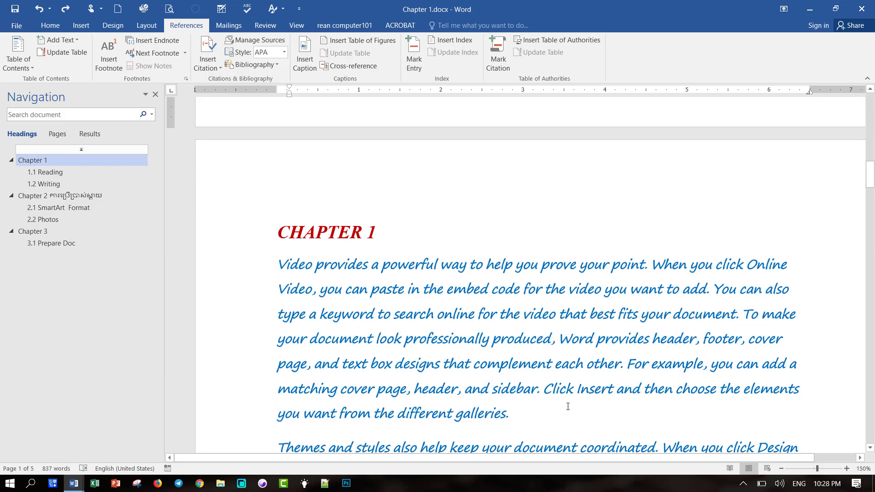
pyautogui.scroll(3, 568, 406)
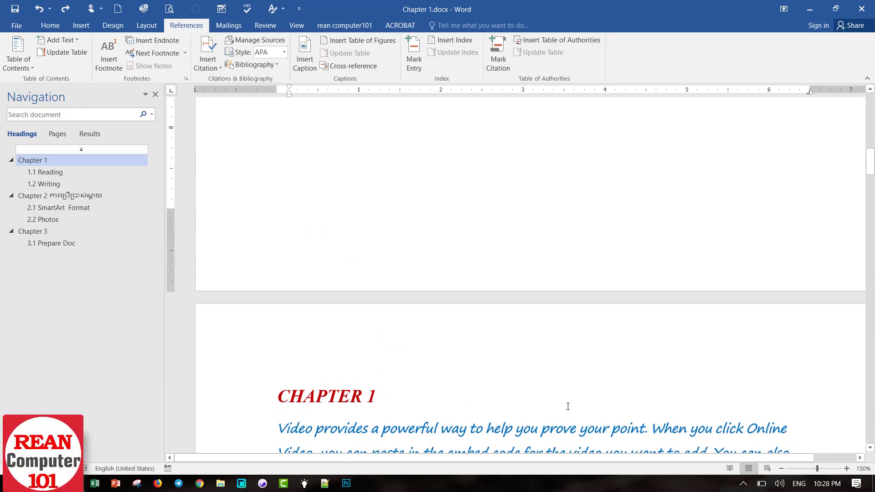
pyautogui.scroll(4, 568, 406)
pyautogui.scroll(4, 567, 406)
pyautogui.scroll(2, 568, 406)
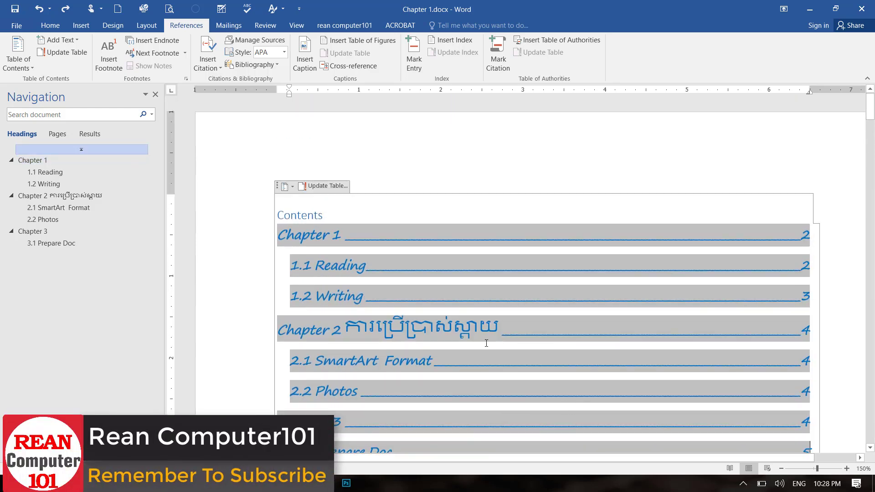
# Test the 1.1 Reading contents link, then return to the Contents heading
pyautogui.click(44, 172)
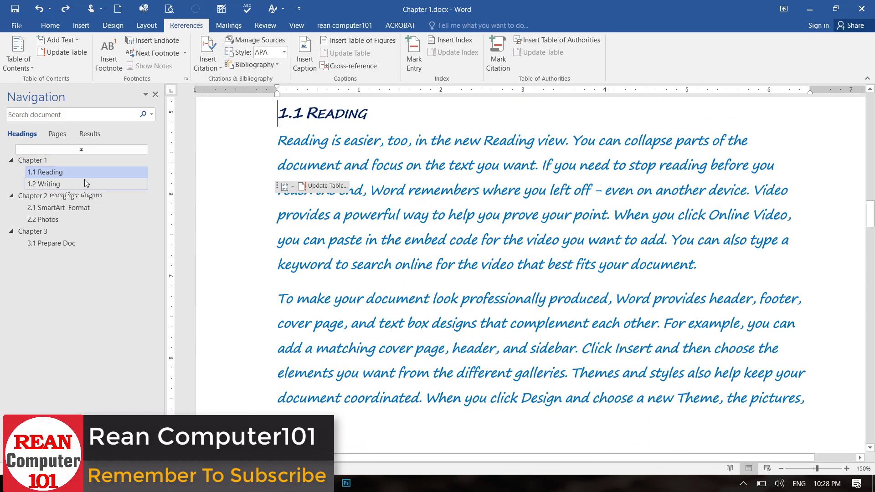
pyautogui.scroll(4, 424, 224)
pyautogui.scroll(2, 433, 223)
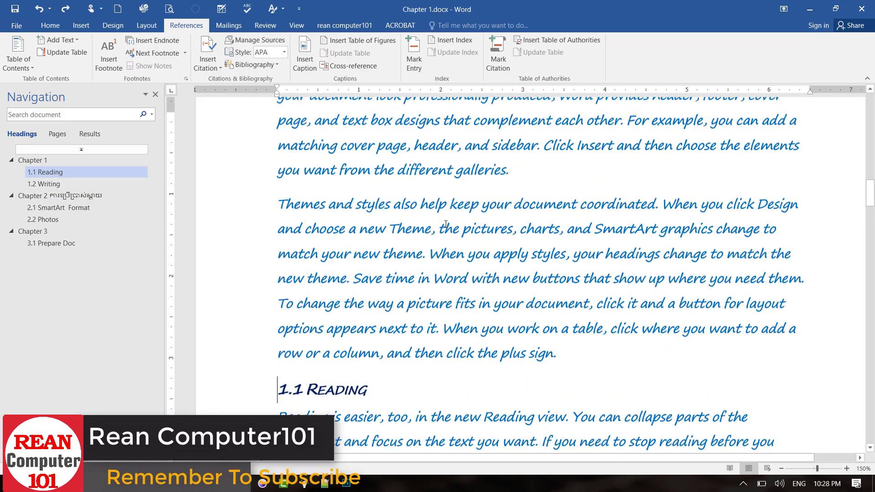
pyautogui.scroll(4, 442, 224)
pyautogui.scroll(5, 445, 224)
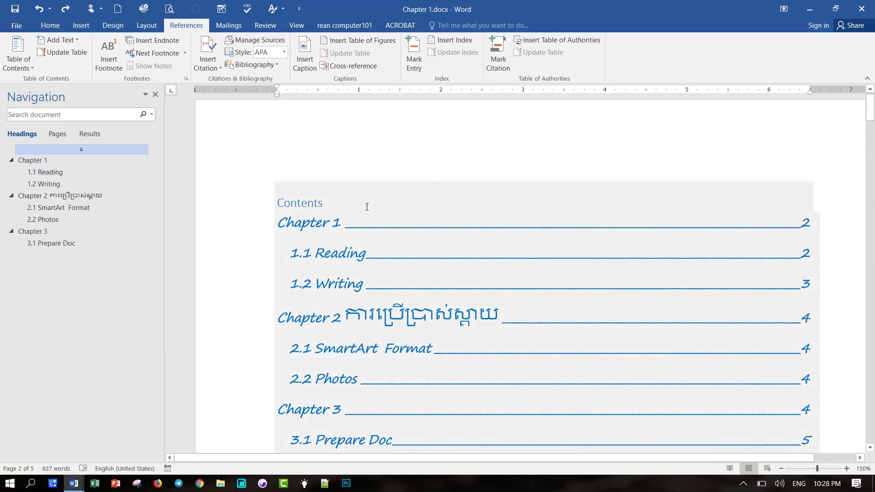
pyautogui.click(367, 207)
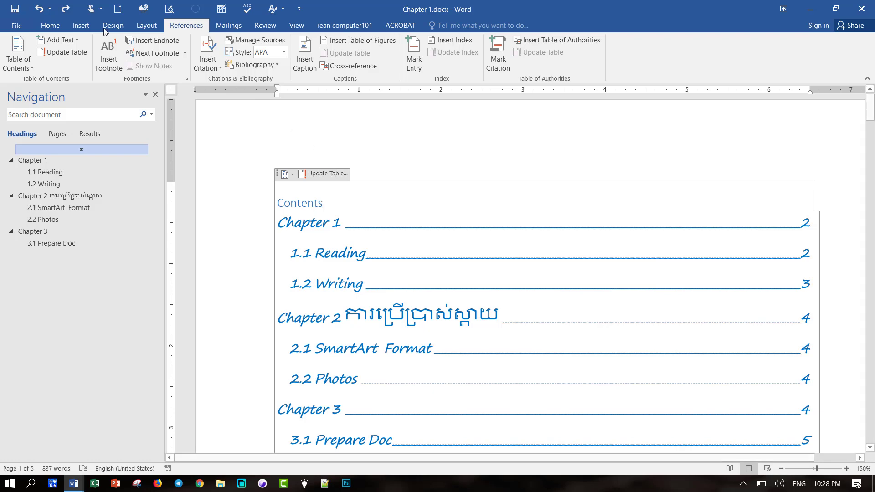
pyautogui.click(50, 25)
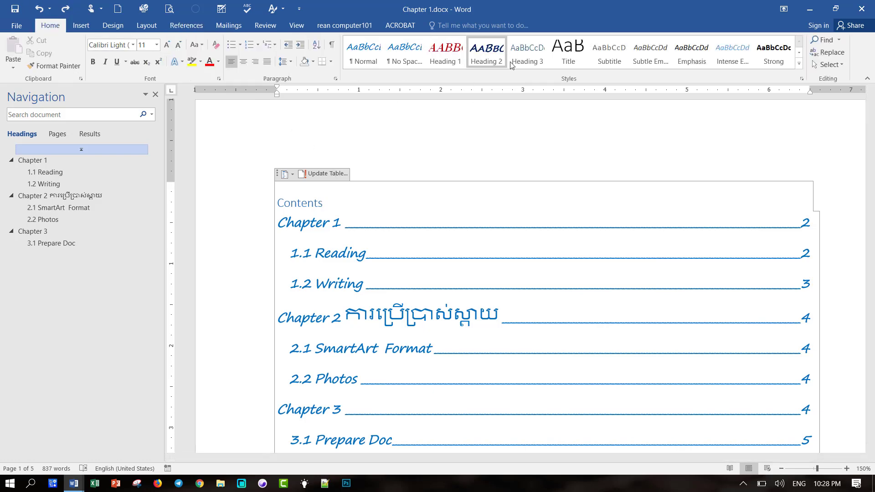